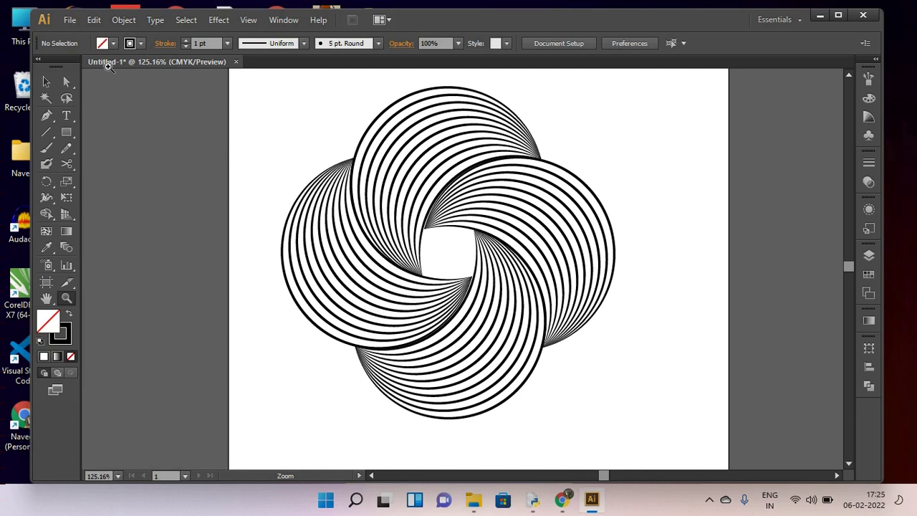
- Create a new landscape A4 document (297 × 210 mm) named 'logo design'
{"action": "left_click", "coordinate": [70, 20]}
{"action": "left_click", "coordinate": [86, 36]}
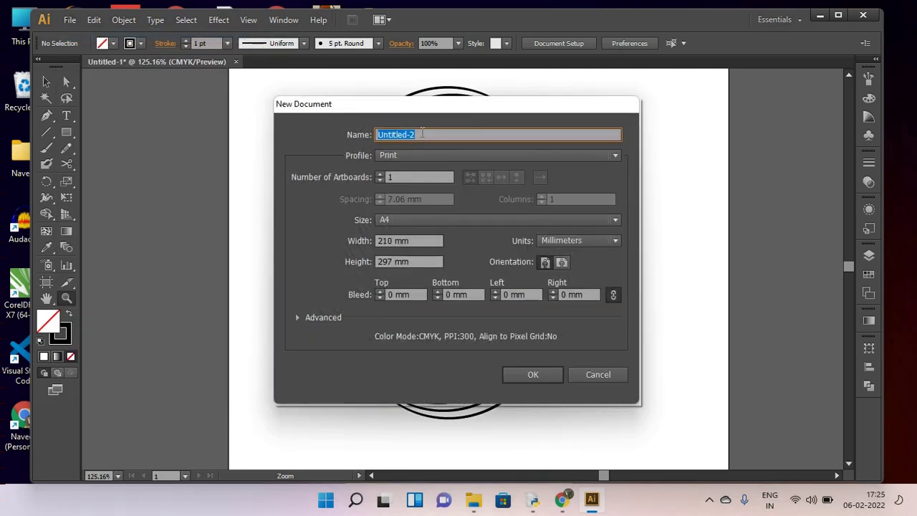
{"action": "type", "text": "logo"}
{"action": "type", "text": "de"}
{"action": "type", "text": "sing"}
{"action": "key", "text": "BackSpace"}
{"action": "key", "text": "BackSpace"}
{"action": "type", "text": "gn"}
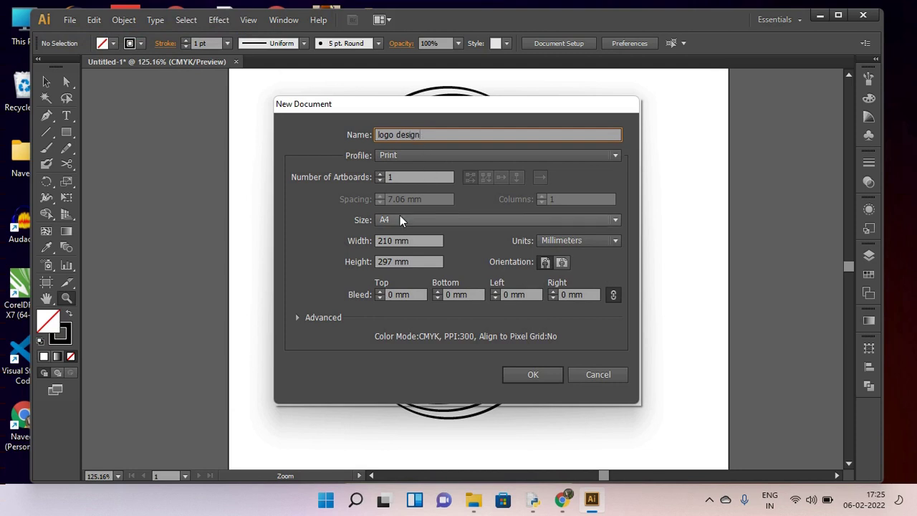
{"action": "left_click", "coordinate": [562, 263]}
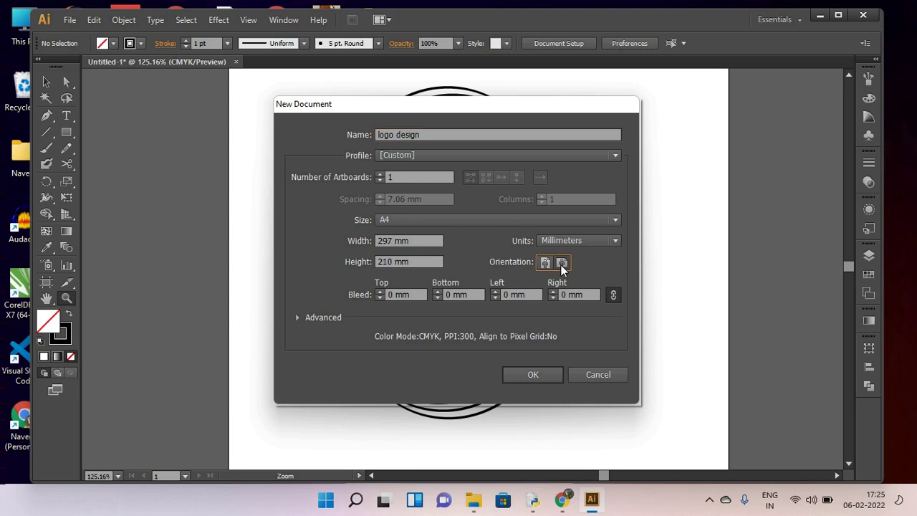
{"action": "left_click", "coordinate": [532, 374]}
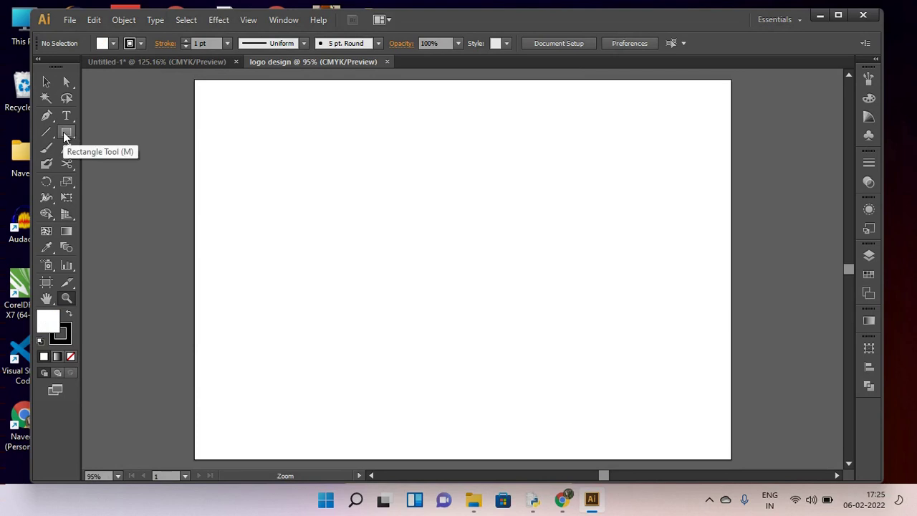
- Draw an unfilled circle in the upper left of the artboard with the Ellipse tool
{"action": "left_click_drag", "start_coordinate": [65, 136], "coordinate": [120, 164]}
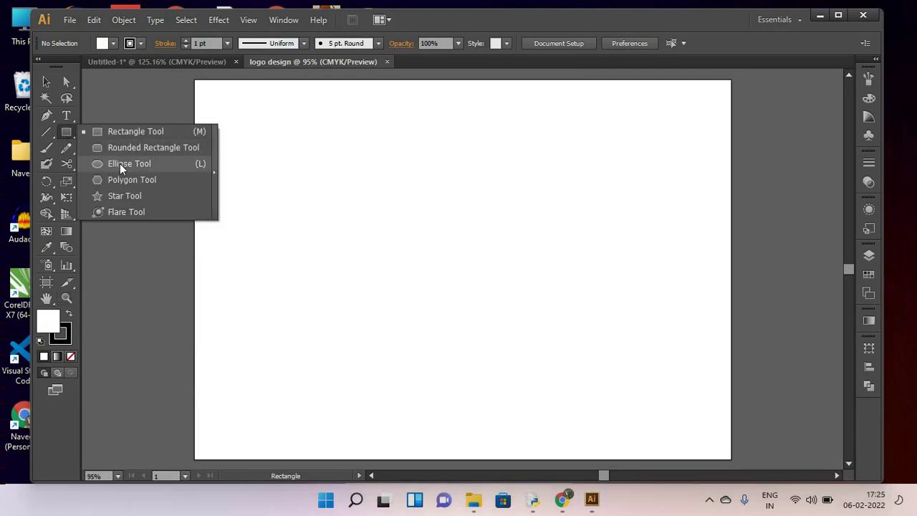
{"action": "left_click", "coordinate": [120, 163]}
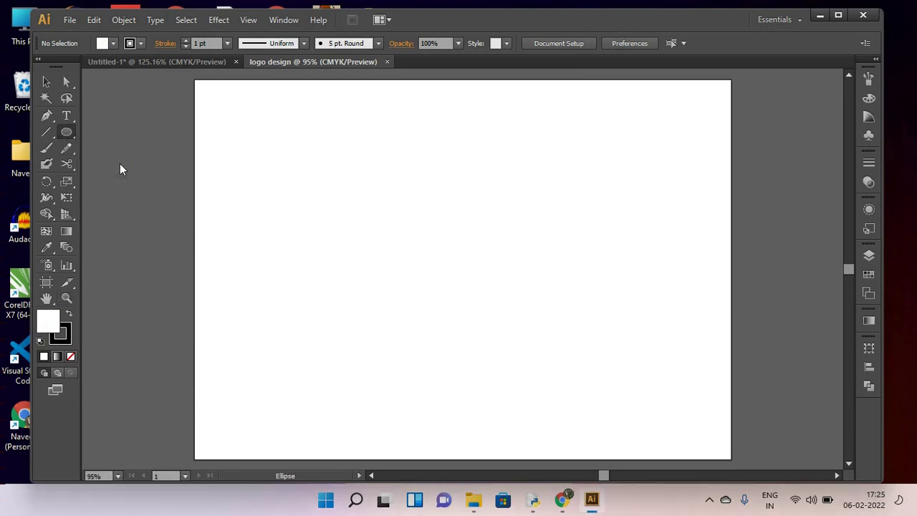
{"action": "left_click", "coordinate": [70, 357]}
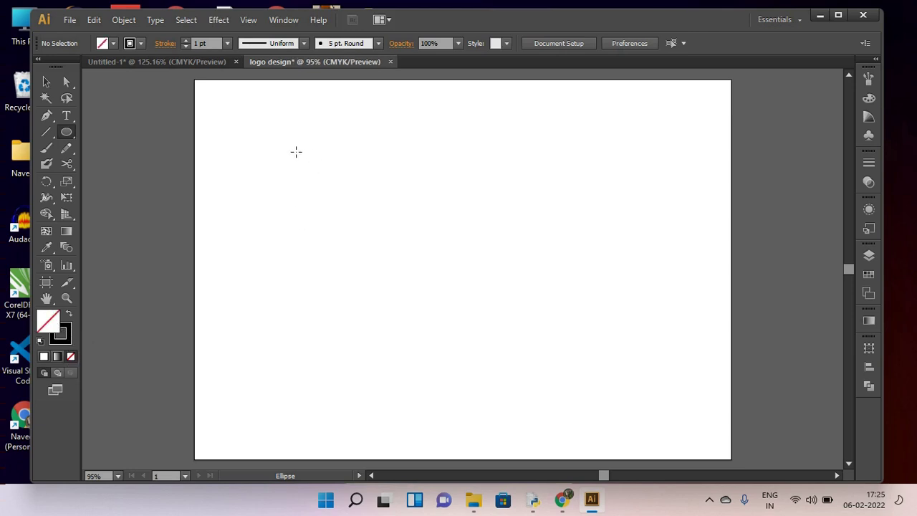
{"action": "left_click_drag", "start_coordinate": [273, 150], "coordinate": [353, 275]}
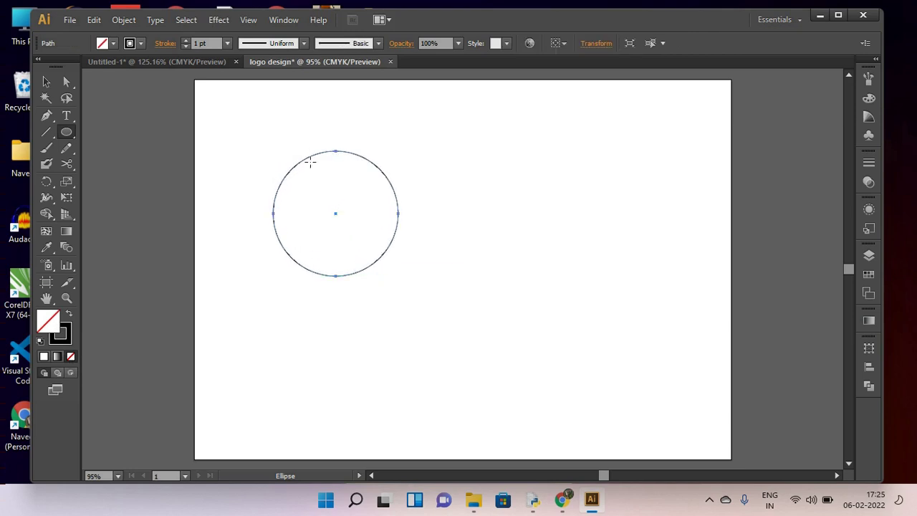
- Alt-drag an overlapping copy of the circle to the right, then select both circles
{"action": "left_click", "coordinate": [44, 78]}
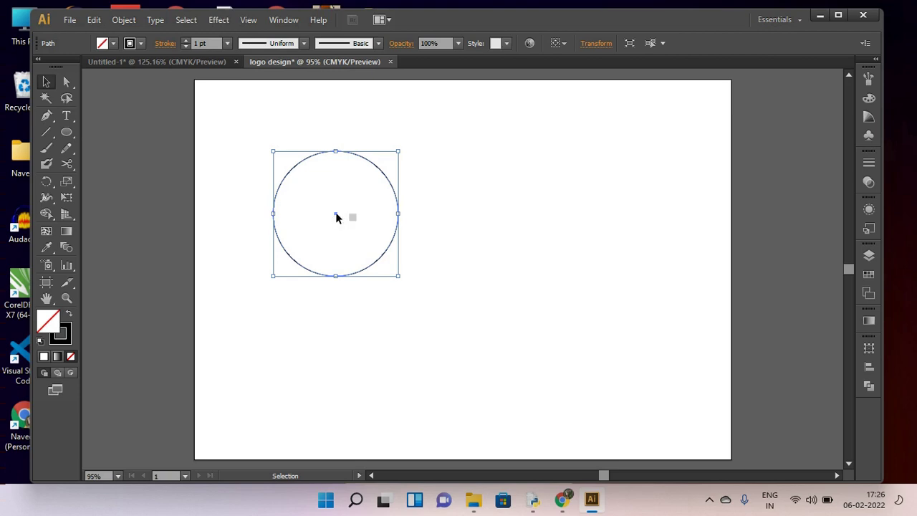
{"action": "left_click_drag", "start_coordinate": [338, 217], "coordinate": [400, 217]}
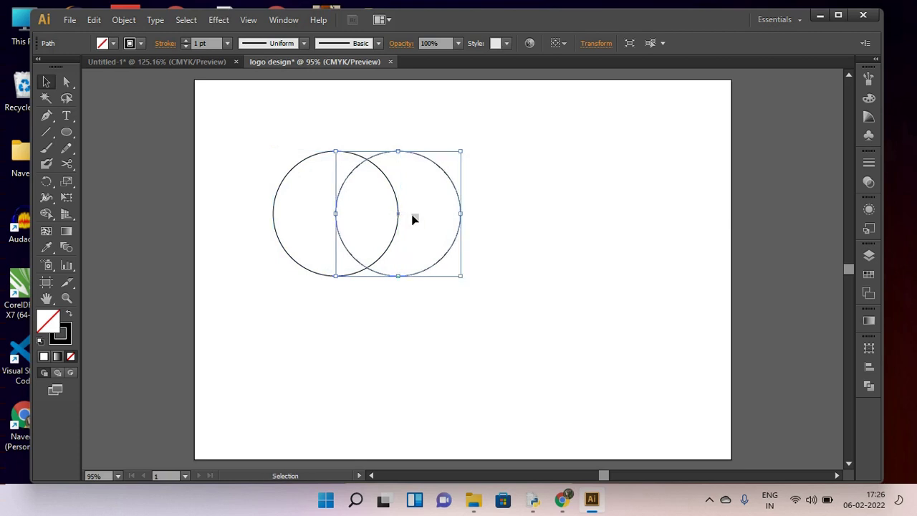
{"action": "left_click", "coordinate": [517, 211]}
{"action": "left_click_drag", "start_coordinate": [240, 129], "coordinate": [494, 297]}
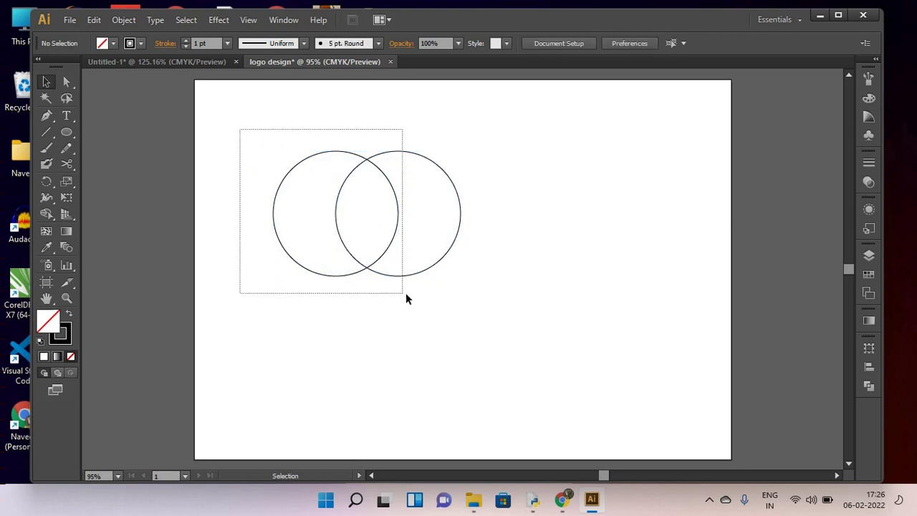
- Zoom in on the two overlapping circles and marquee-select both of them
{"action": "left_click", "coordinate": [516, 233]}
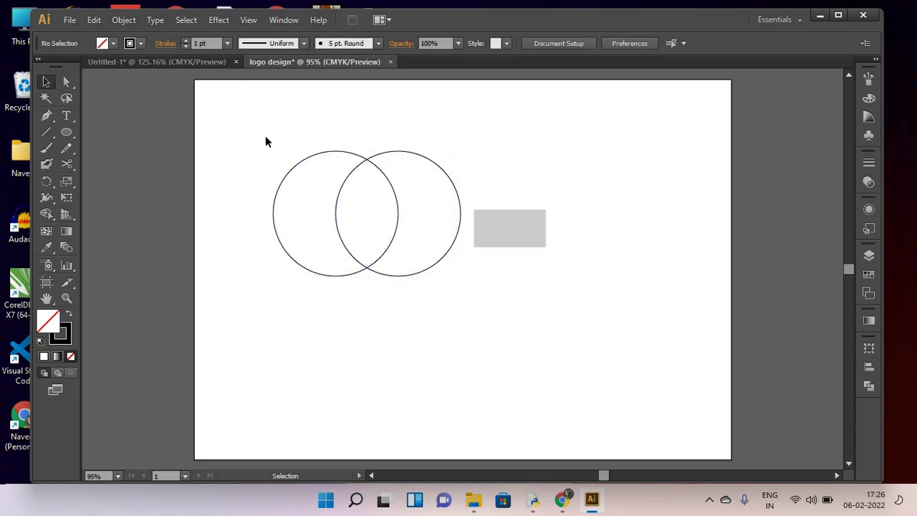
{"action": "left_click", "coordinate": [67, 297]}
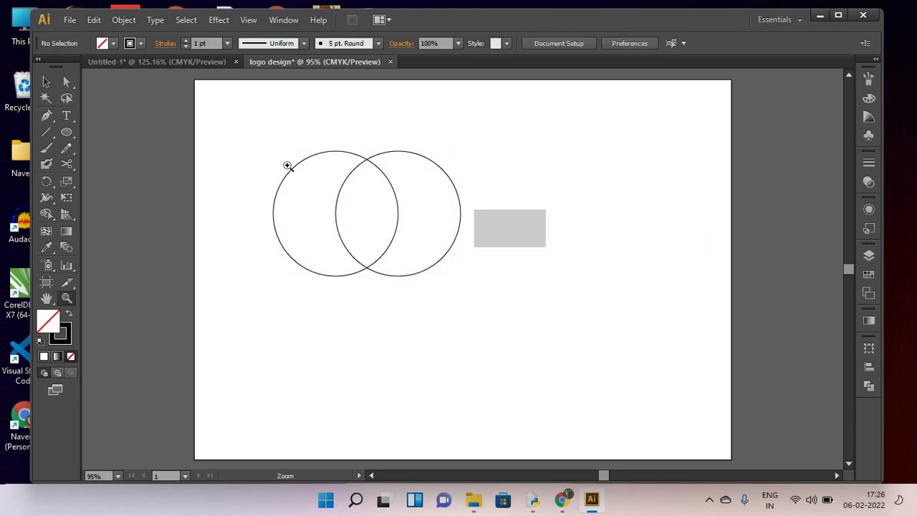
{"action": "left_click_drag", "start_coordinate": [251, 128], "coordinate": [519, 311]}
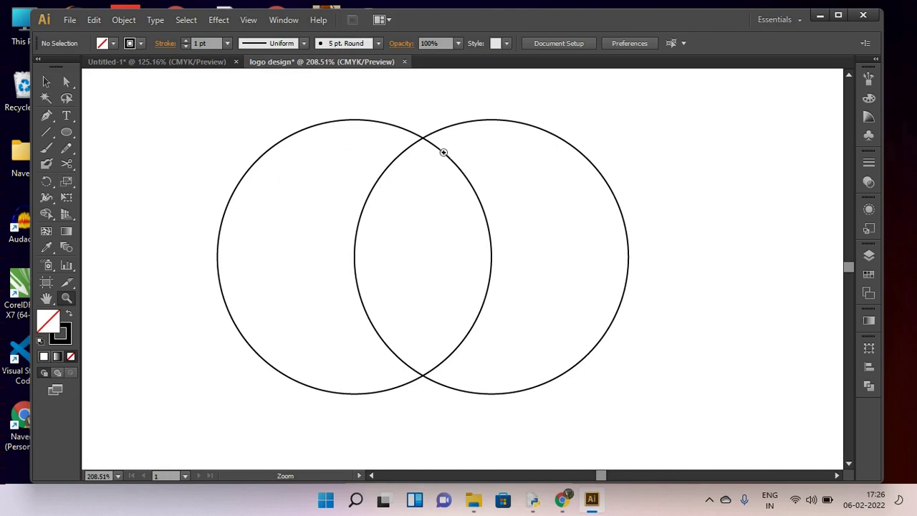
{"action": "key", "text": "v"}
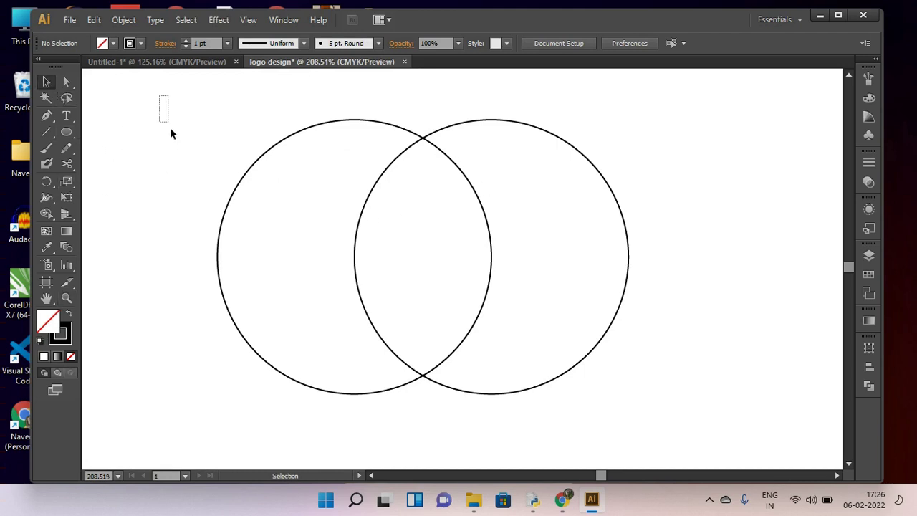
{"action": "left_click_drag", "start_coordinate": [171, 133], "coordinate": [665, 401]}
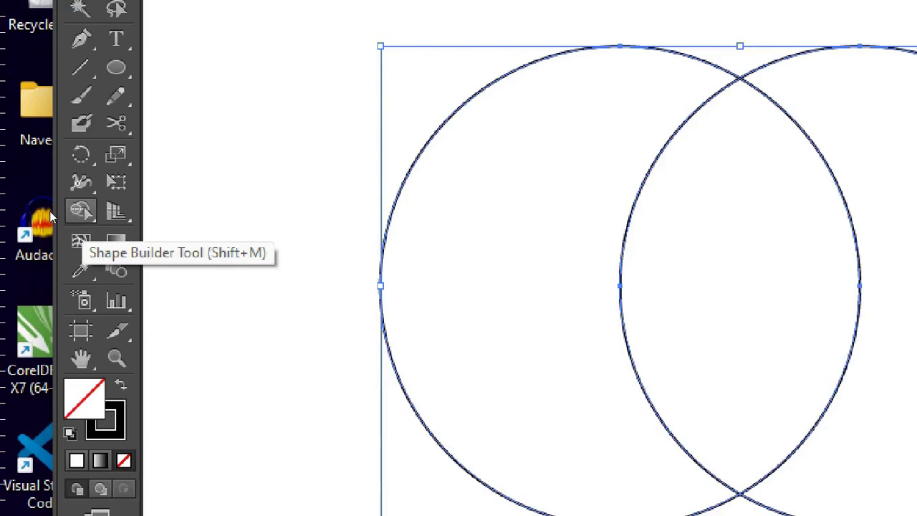
{"action": "left_click", "coordinate": [47, 215]}
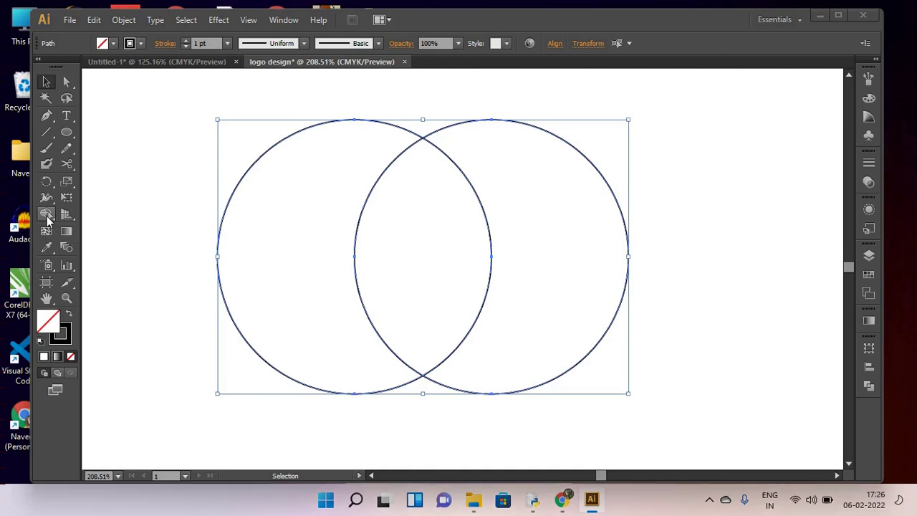
- Use Shape Builder to delete the right crescent and the middle lens region
{"action": "left_click_drag", "start_coordinate": [47, 216], "coordinate": [83, 215]}
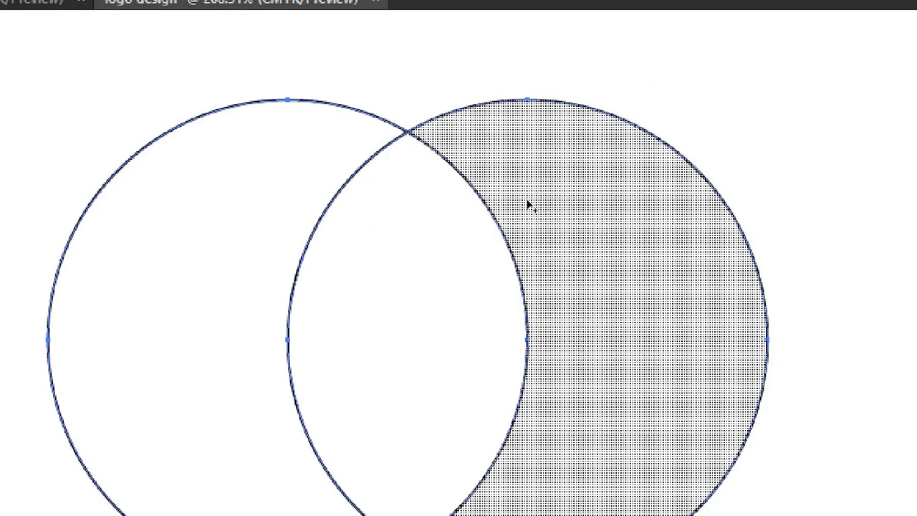
{"action": "left_click", "coordinate": [530, 183]}
{"action": "left_click", "coordinate": [536, 199], "text": "alt"}
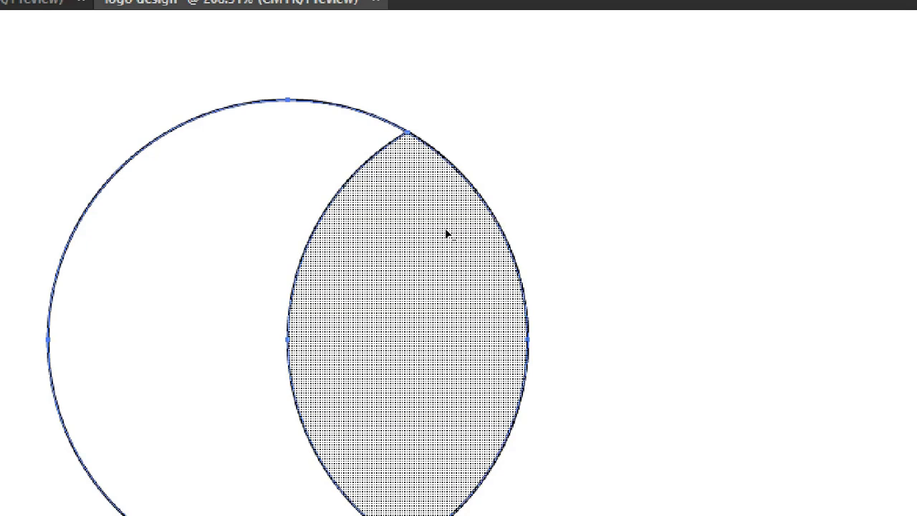
{"action": "left_click", "coordinate": [446, 229], "text": "alt"}
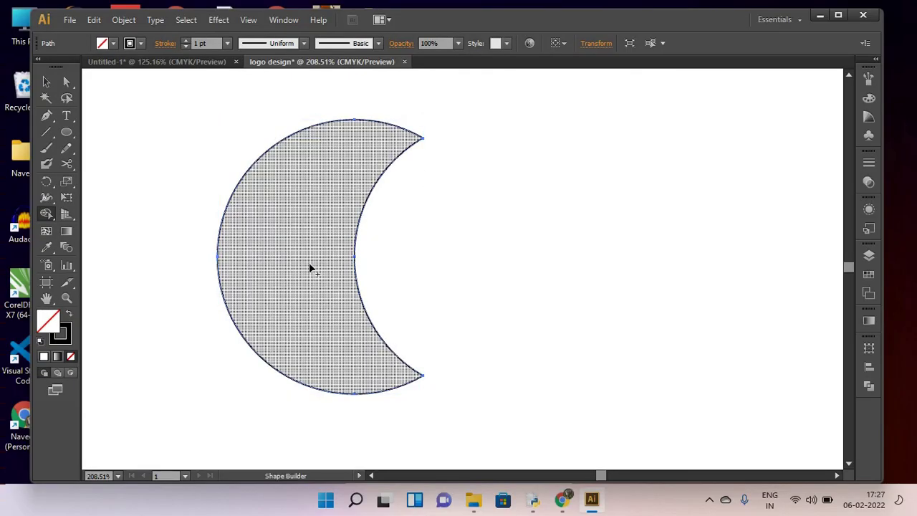
- Give the crescent outline a 3 pt stroke with the first tapering width profile
{"action": "left_click", "coordinate": [46, 81]}
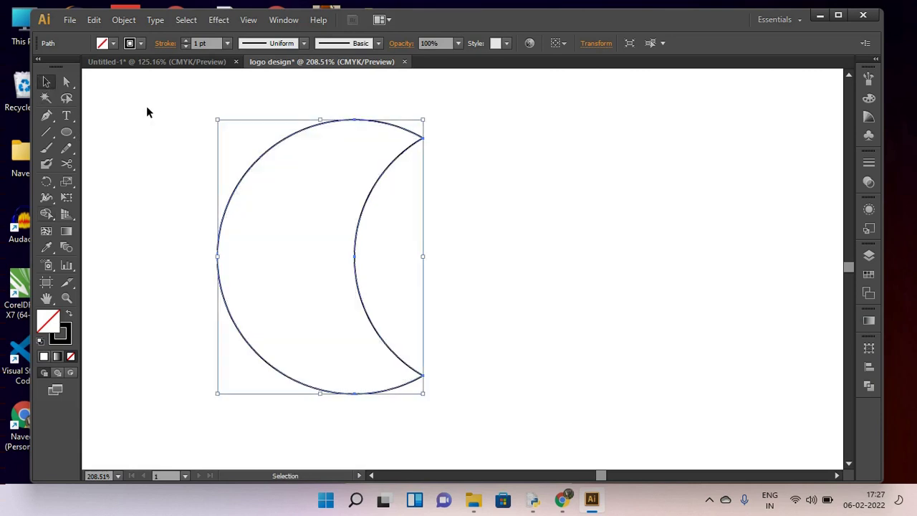
{"action": "left_click_drag", "start_coordinate": [175, 101], "coordinate": [473, 424]}
{"action": "left_click", "coordinate": [186, 41]}
{"action": "left_click", "coordinate": [185, 41]}
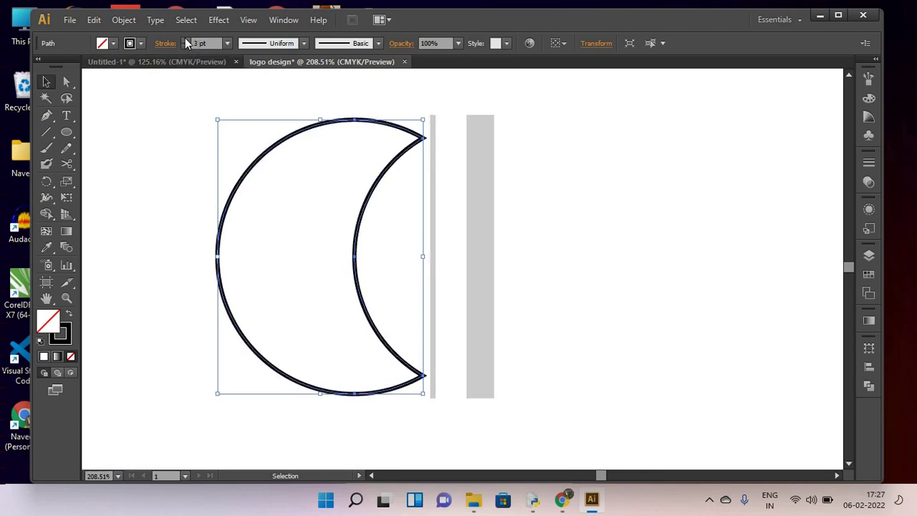
{"action": "left_click", "coordinate": [304, 43]}
{"action": "left_click", "coordinate": [270, 86]}
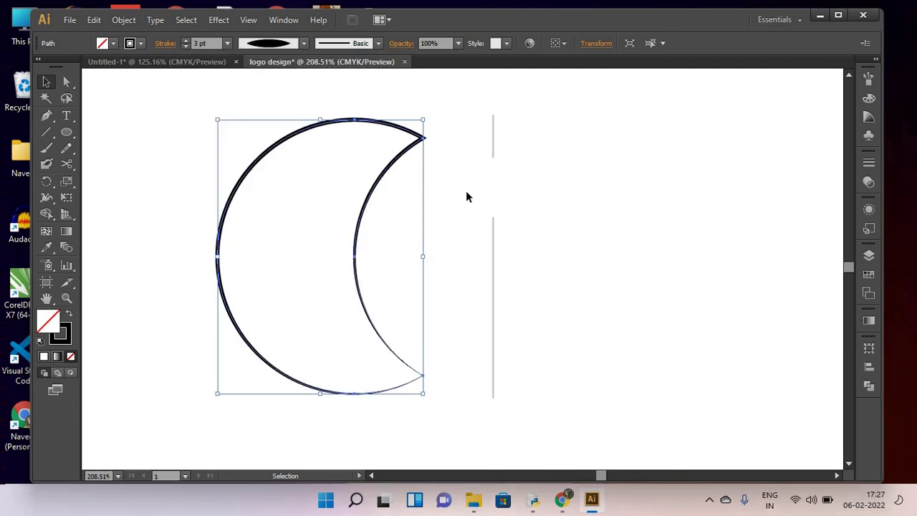
{"action": "left_click", "coordinate": [569, 218]}
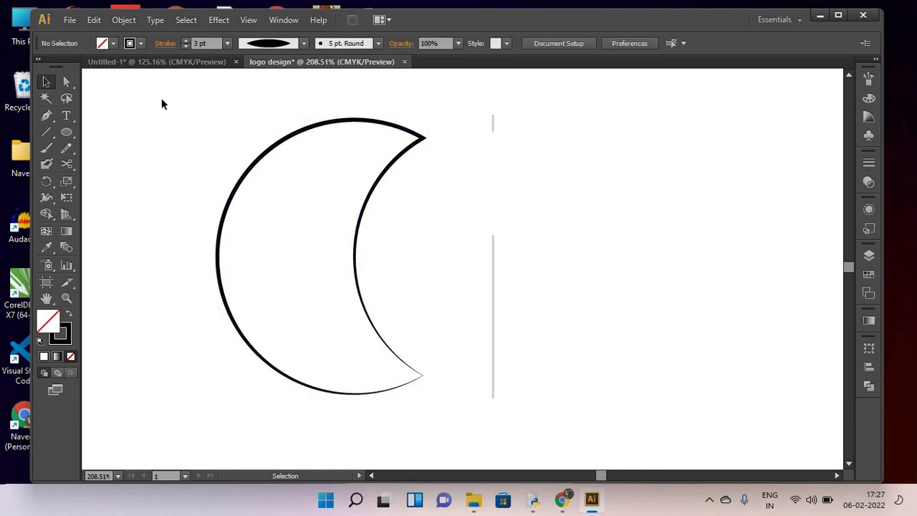
{"action": "left_click_drag", "start_coordinate": [161, 104], "coordinate": [455, 405]}
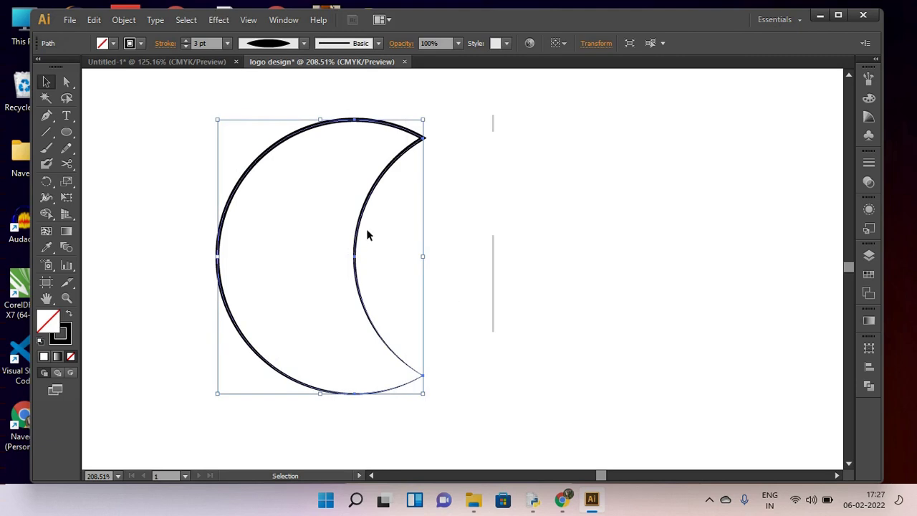
- Cut the crescent at its top and bottom tips with Scissors and select both arcs
{"action": "left_click", "coordinate": [123, 20]}
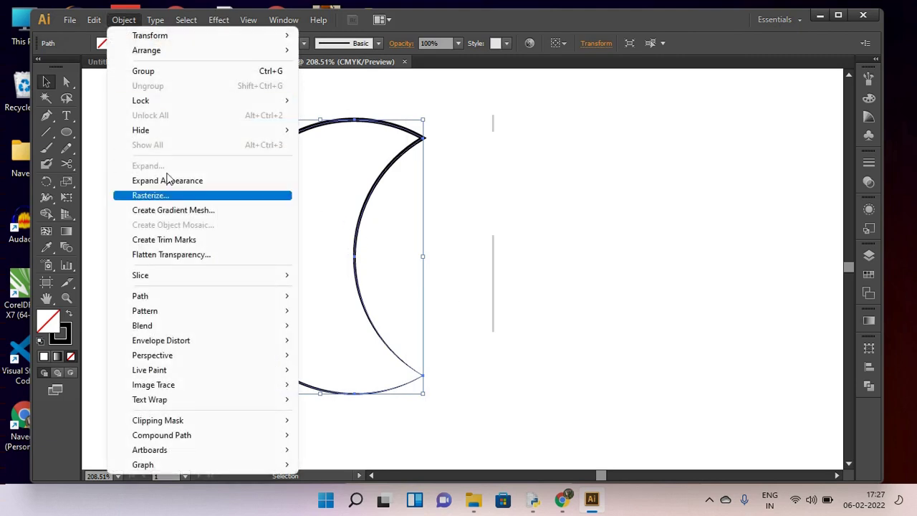
{"action": "mouse_move", "coordinate": [202, 325]}
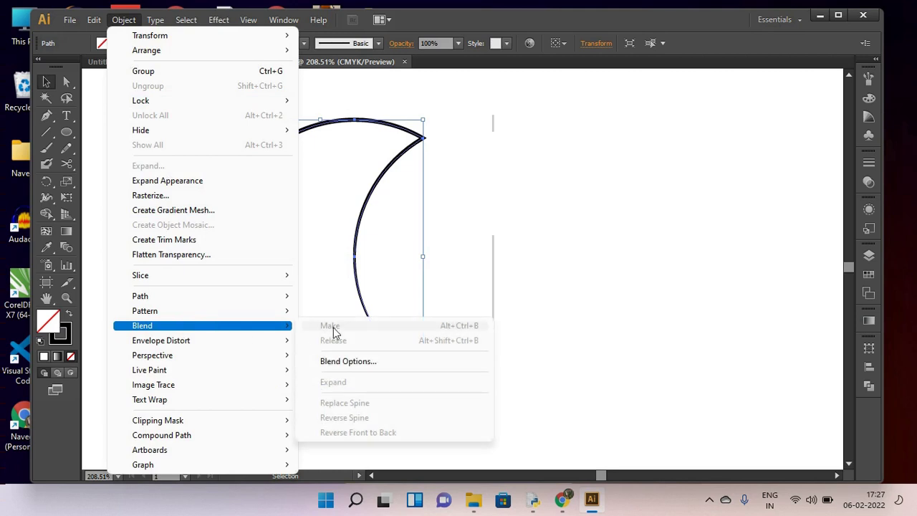
{"action": "left_click", "coordinate": [470, 181]}
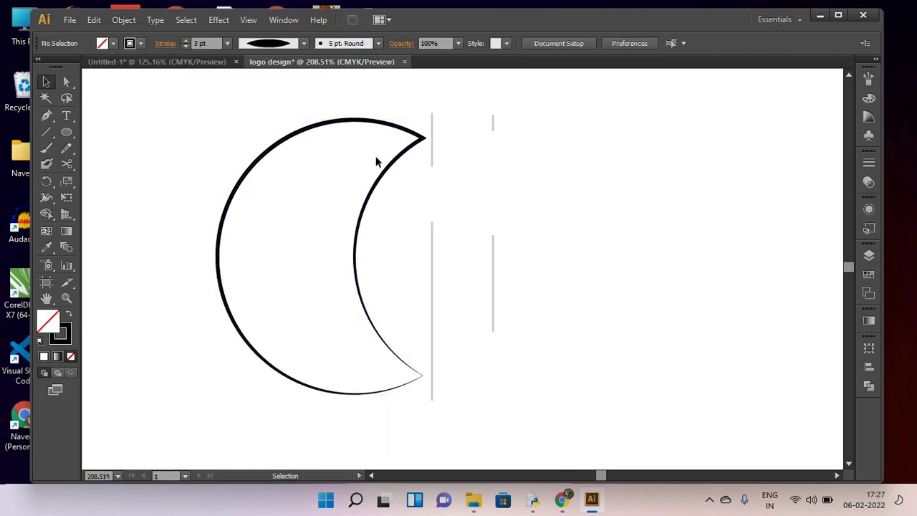
{"action": "left_click_drag", "start_coordinate": [189, 111], "coordinate": [476, 409]}
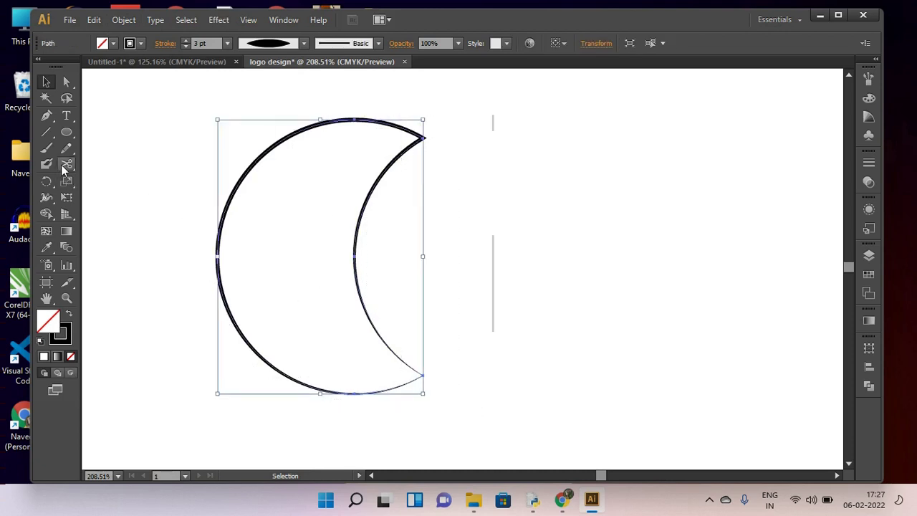
{"action": "left_click_drag", "start_coordinate": [61, 164], "coordinate": [101, 177]}
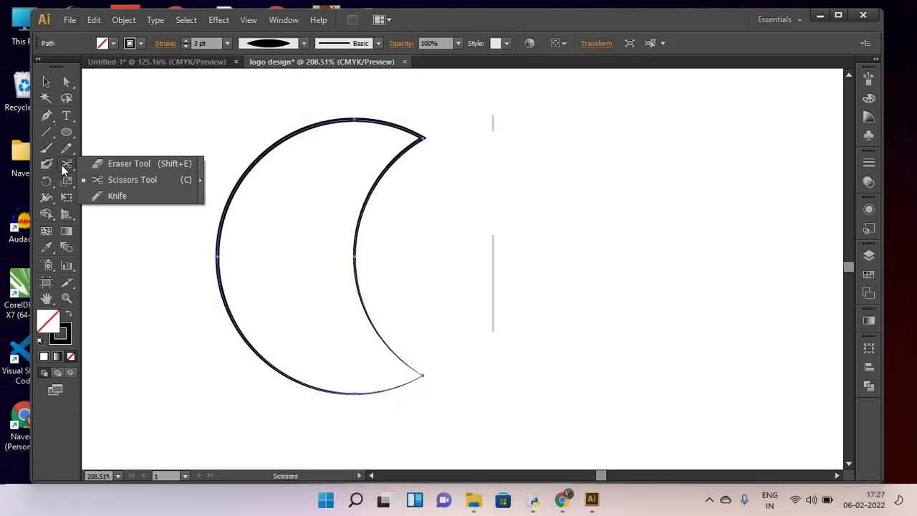
{"action": "left_click", "coordinate": [422, 139]}
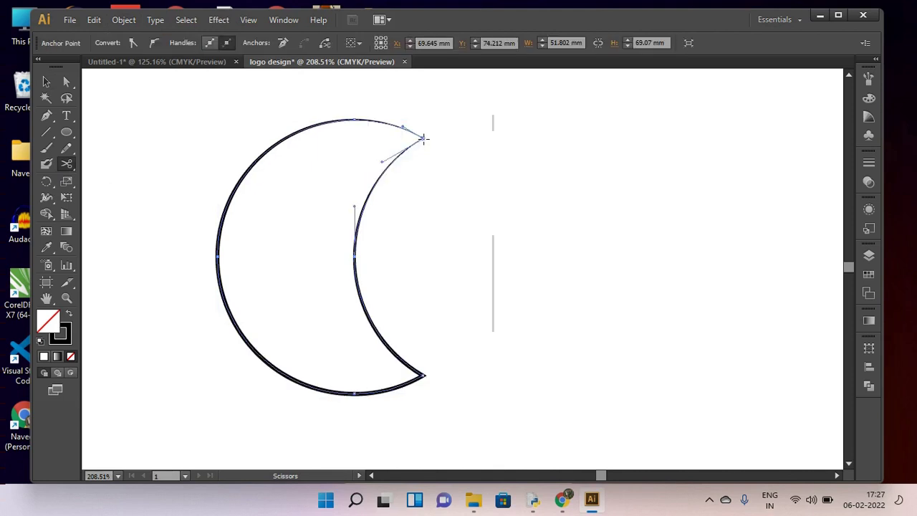
{"action": "left_click", "coordinate": [423, 373]}
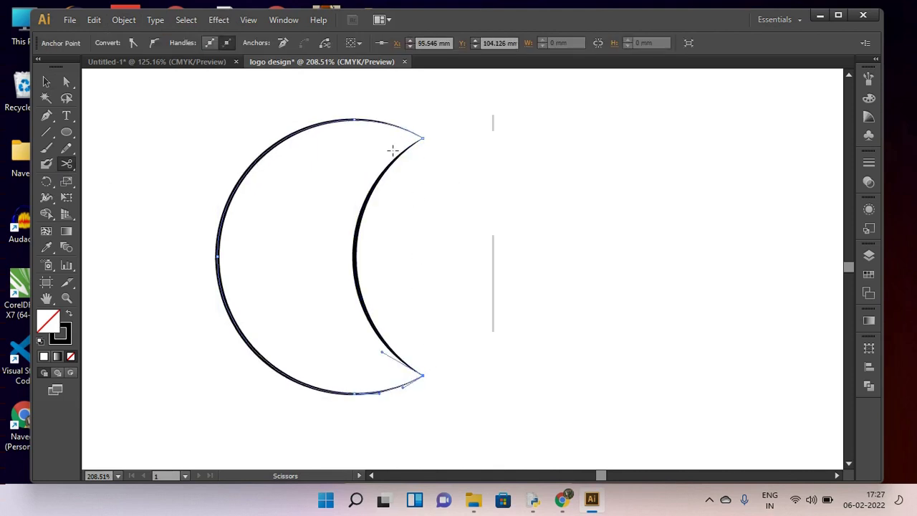
{"action": "left_click", "coordinate": [44, 79]}
{"action": "left_click_drag", "start_coordinate": [170, 92], "coordinate": [467, 444]}
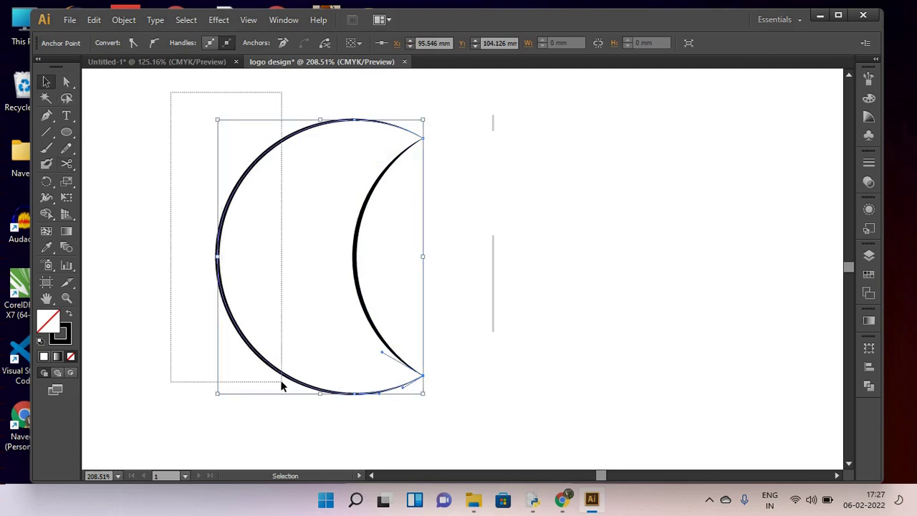
{"action": "left_click", "coordinate": [133, 24]}
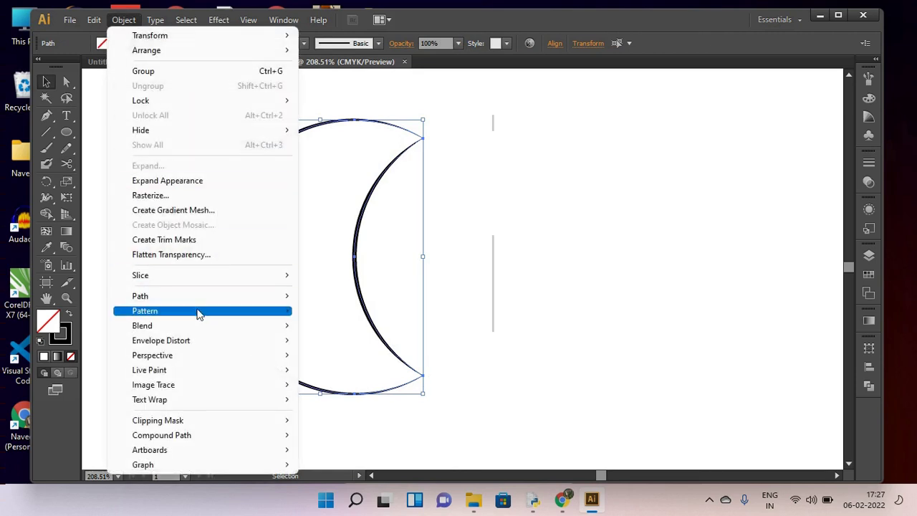
{"action": "mouse_move", "coordinate": [202, 325]}
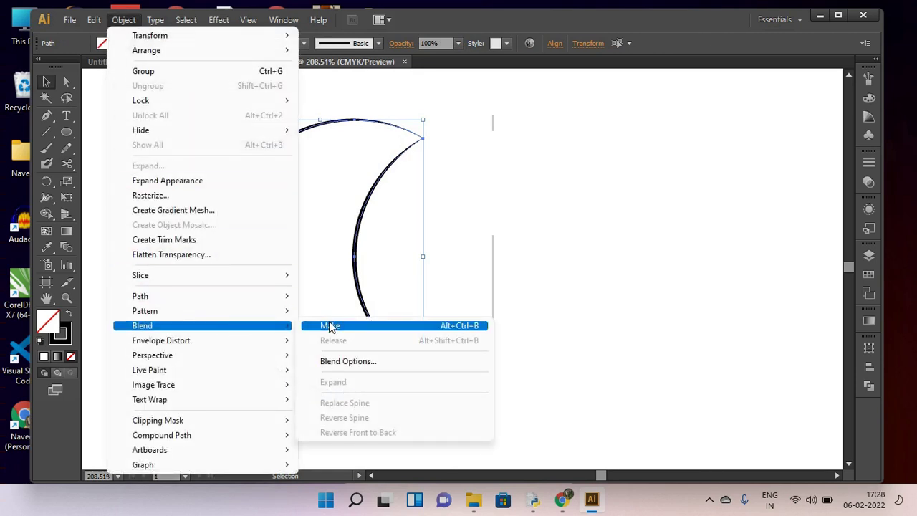
- Blend the outer and inner arcs together
{"action": "left_click", "coordinate": [344, 331]}
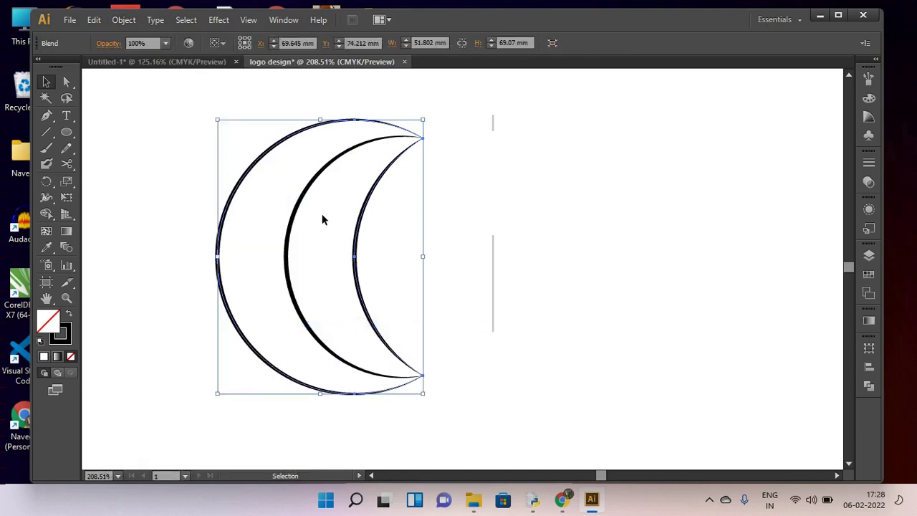
{"action": "left_click", "coordinate": [94, 20]}
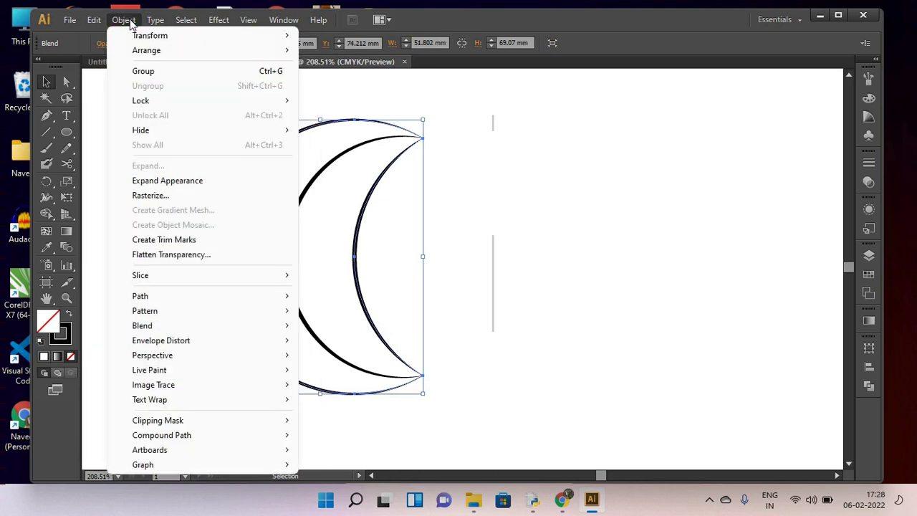
{"action": "mouse_move", "coordinate": [202, 325]}
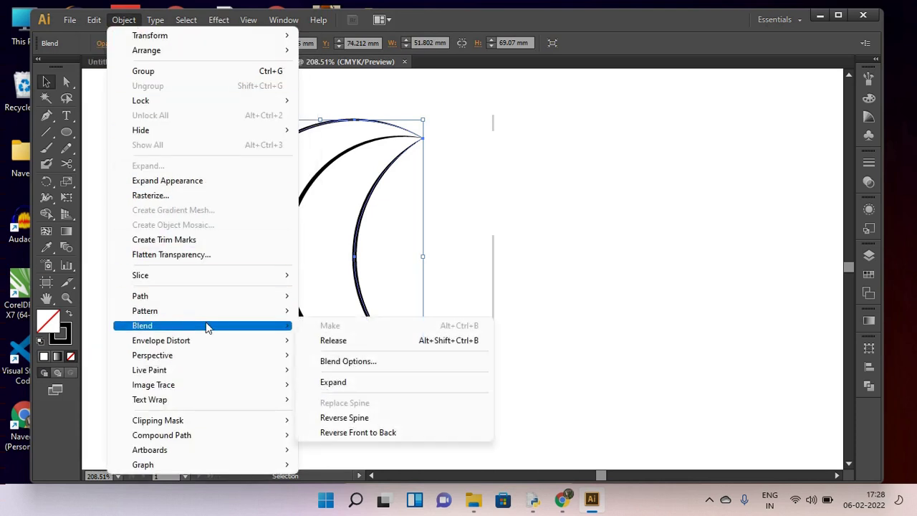
{"action": "left_click", "coordinate": [339, 364]}
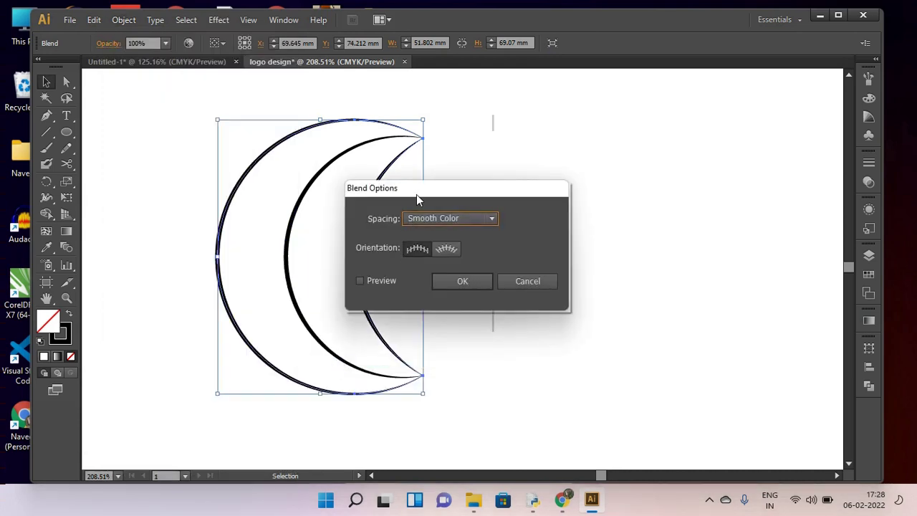
{"action": "mouse_move", "coordinate": [421, 189]}
{"action": "left_mouse_down"}
{"action": "mouse_move", "coordinate": [578, 160]}
{"action": "mouse_move", "coordinate": [565, 158]}
{"action": "left_mouse_up"}
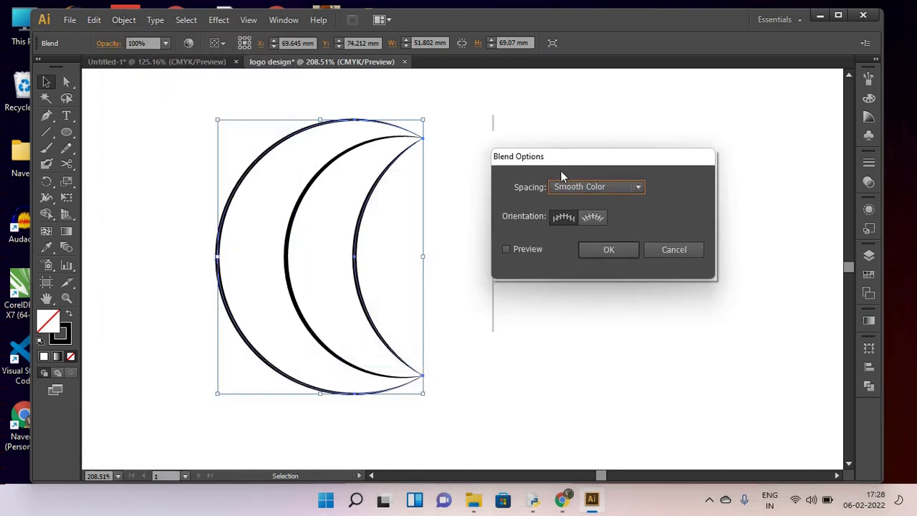
- Set the blend spacing to Specified Steps with 10 steps, previewing the result
{"action": "left_click", "coordinate": [563, 185]}
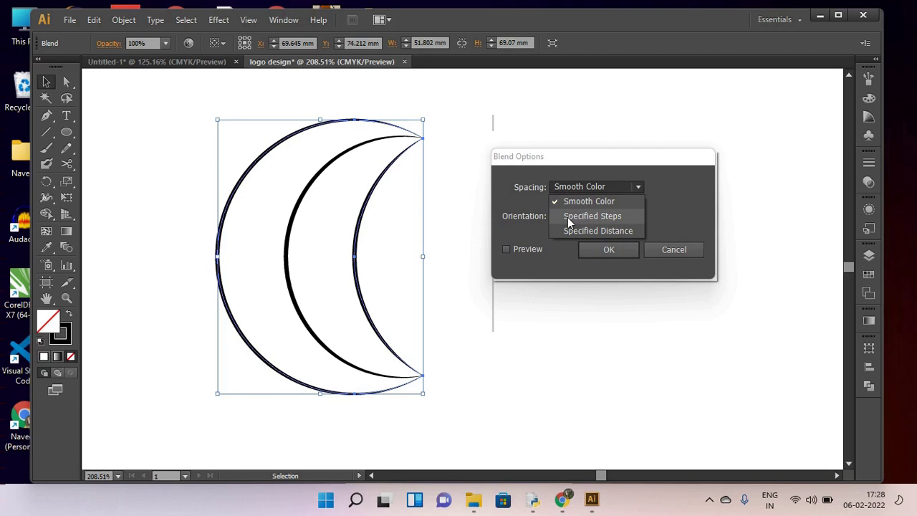
{"action": "left_click", "coordinate": [567, 217]}
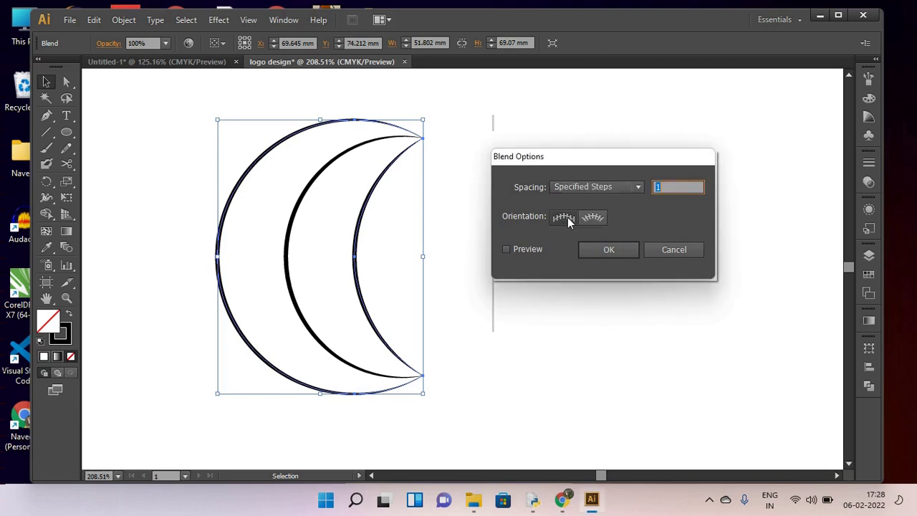
{"action": "left_click", "coordinate": [506, 250]}
{"action": "left_click", "coordinate": [654, 187]}
{"action": "key", "text": "Up"}
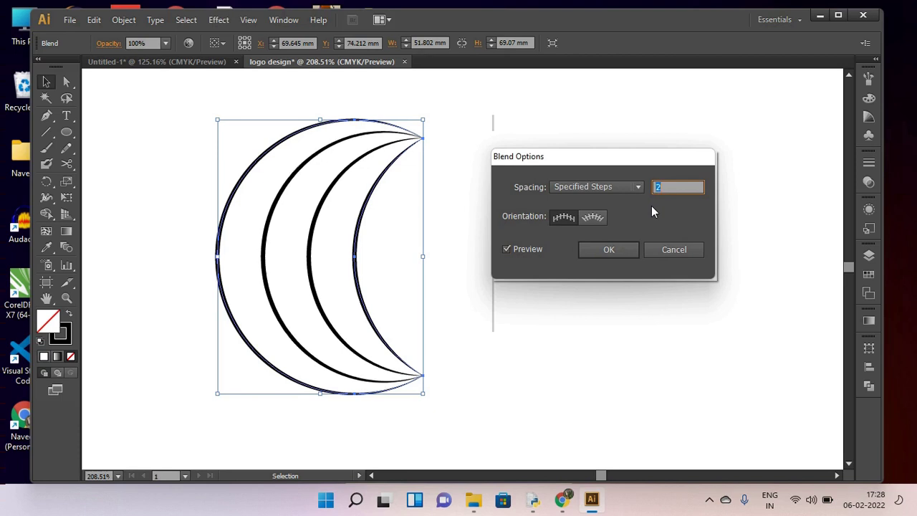
{"action": "key", "text": "Up"}
{"action": "key", "text": "Up"}
{"action": "key", "text": "Up"}
{"action": "key", "text": "Up"}
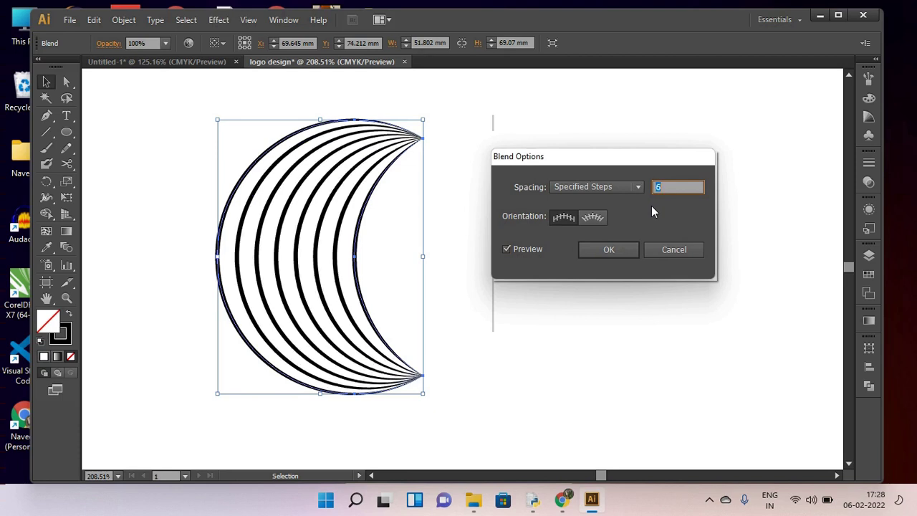
{"action": "key", "text": "Up"}
{"action": "key", "text": "Up"}
{"action": "key", "text": "Up"}
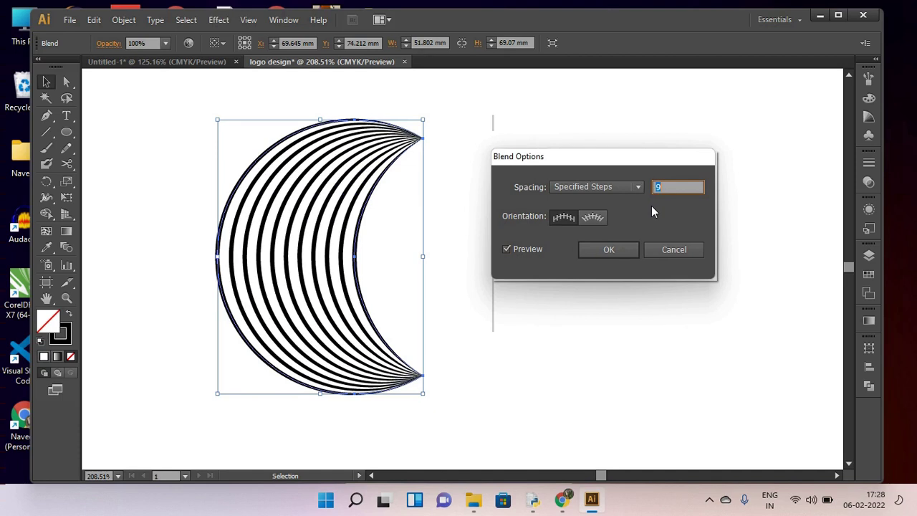
{"action": "key", "text": "Up"}
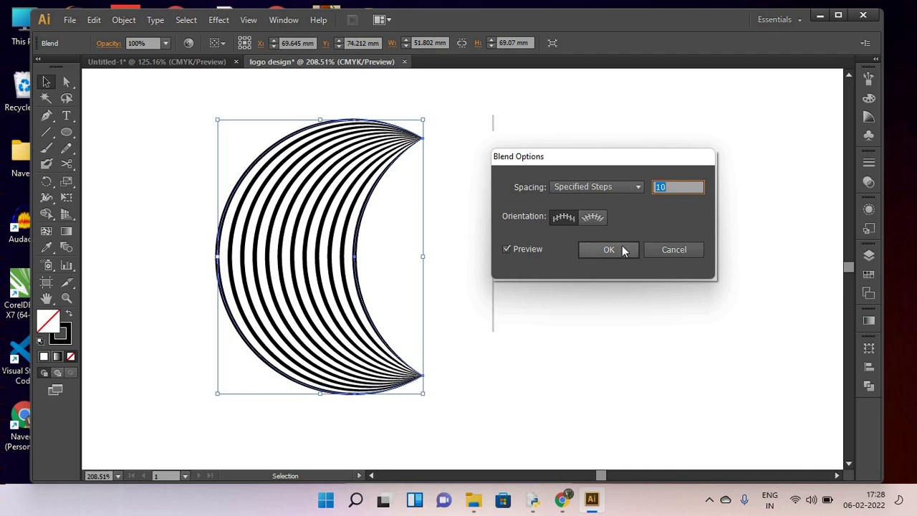
{"action": "left_click", "coordinate": [621, 249]}
- Duplicate the blended crescent and place the copy to its right
{"action": "left_click", "coordinate": [600, 222]}
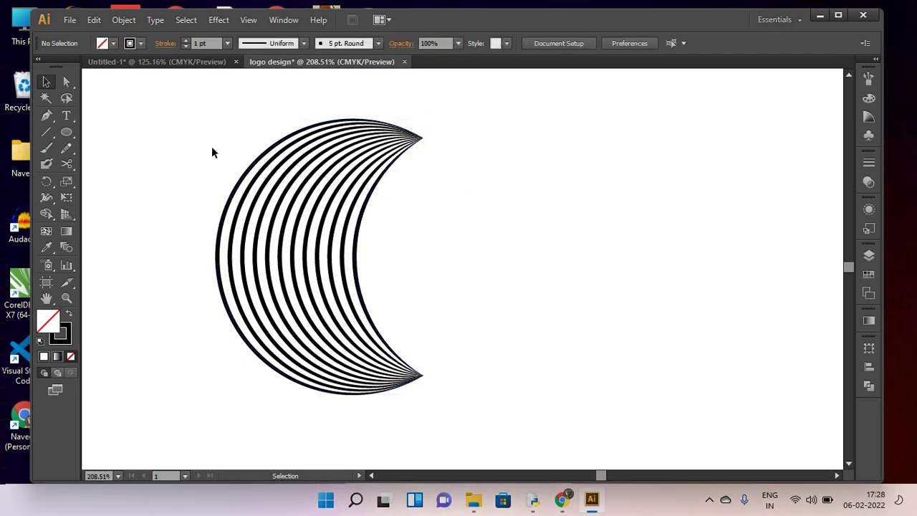
{"action": "left_click_drag", "start_coordinate": [158, 123], "coordinate": [472, 400]}
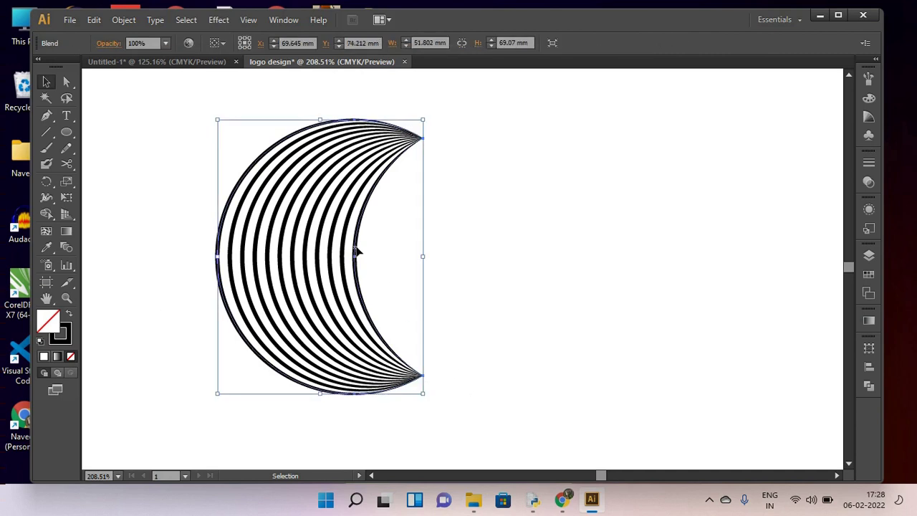
{"action": "left_click_drag", "start_coordinate": [358, 251], "coordinate": [517, 252]}
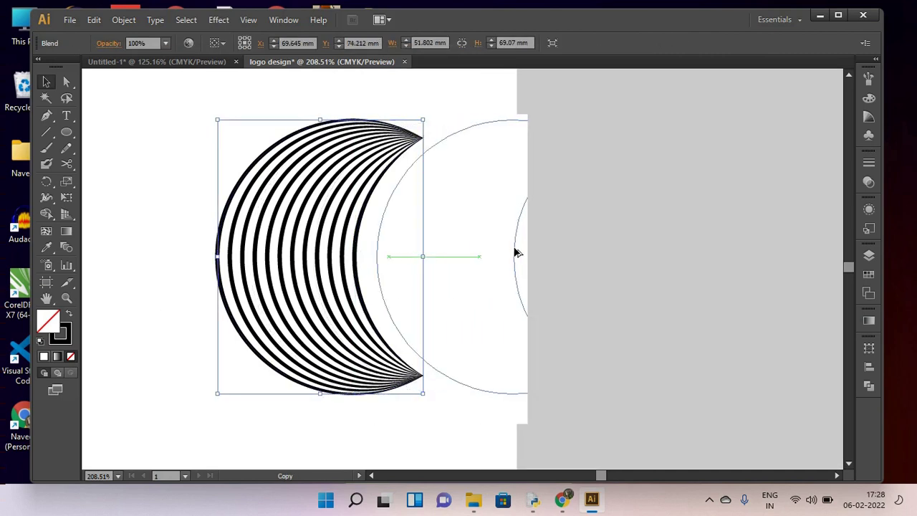
{"action": "left_click_drag", "start_coordinate": [515, 251], "coordinate": [516, 252]}
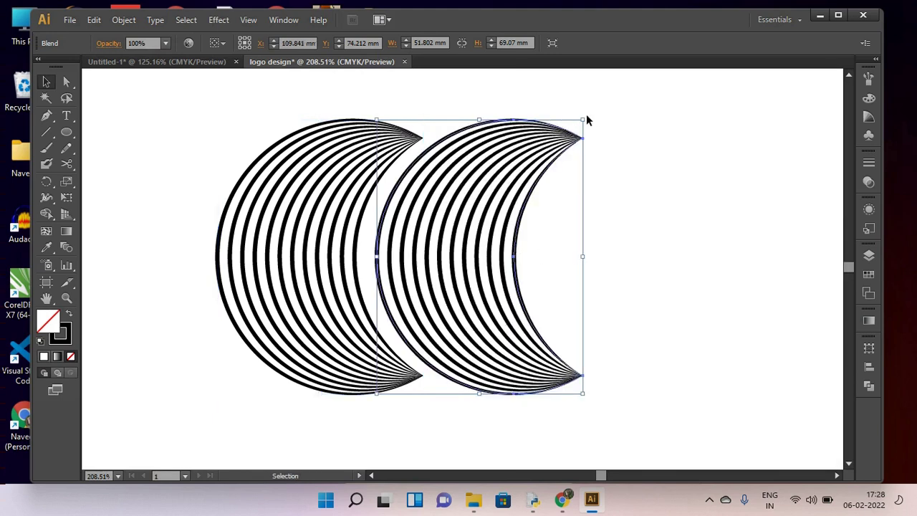
- Rotate the copy 90° so its tips point down and nudge it over the original's upper right
{"action": "left_click_drag", "start_coordinate": [586, 120], "coordinate": [636, 379]}
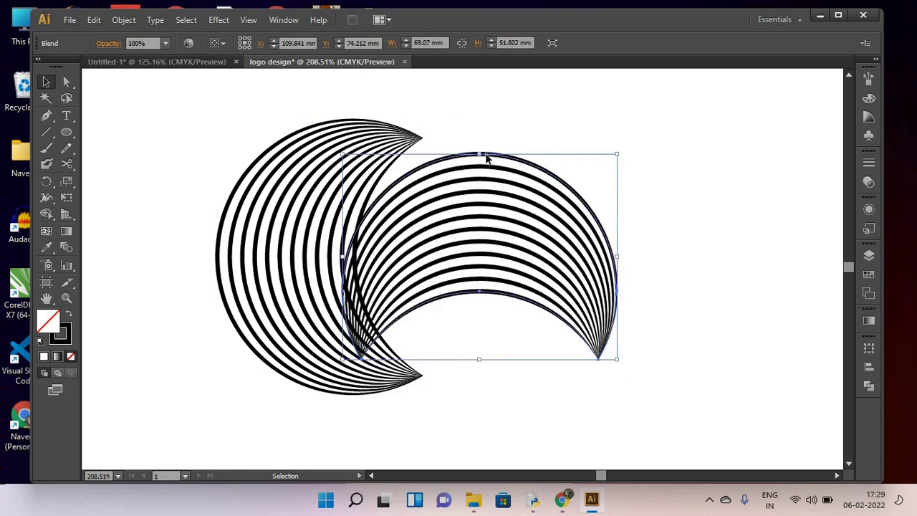
{"action": "left_click_drag", "start_coordinate": [486, 158], "coordinate": [502, 117]}
{"action": "key", "text": "Down"}
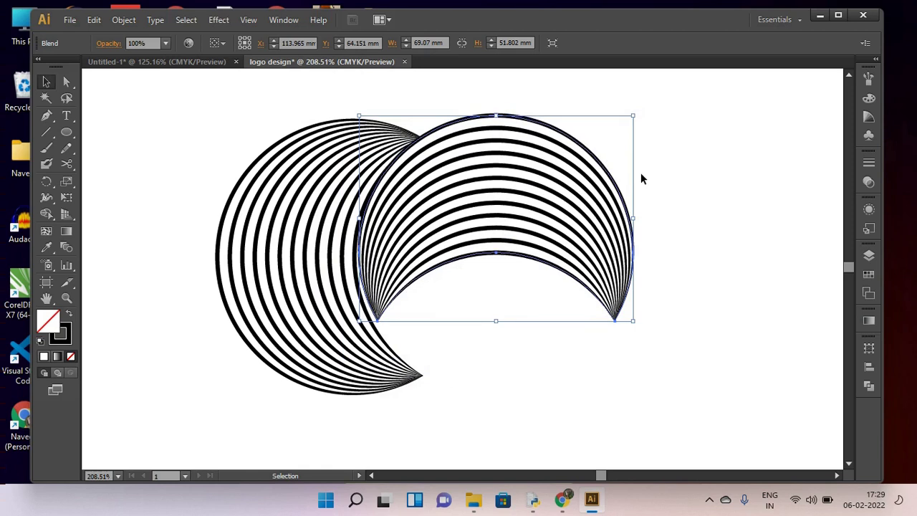
{"action": "key", "text": "Down"}
{"action": "key", "text": "Down"}
{"action": "key", "text": "Down"}
{"action": "key", "text": "Down"}
{"action": "key", "text": "Down"}
{"action": "key", "text": "Down"}
{"action": "key", "text": "Up"}
{"action": "key", "text": "Up"}
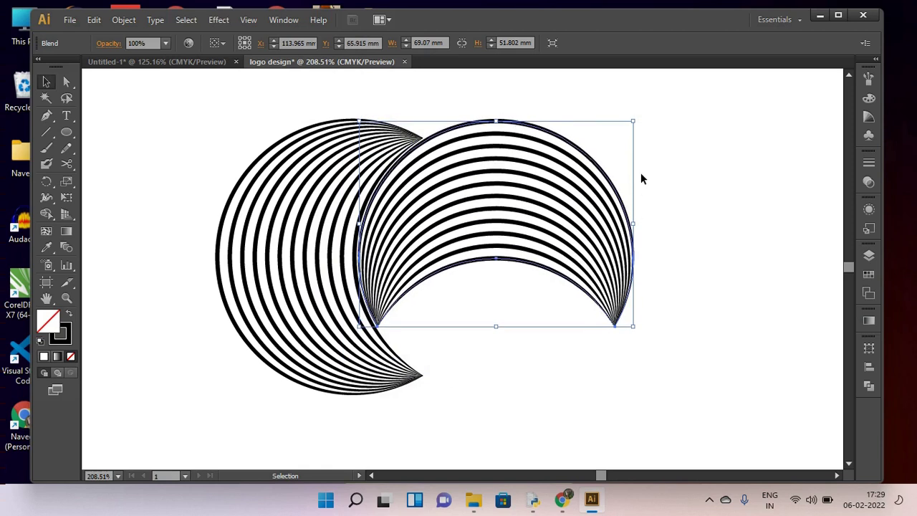
{"action": "key", "text": "Left"}
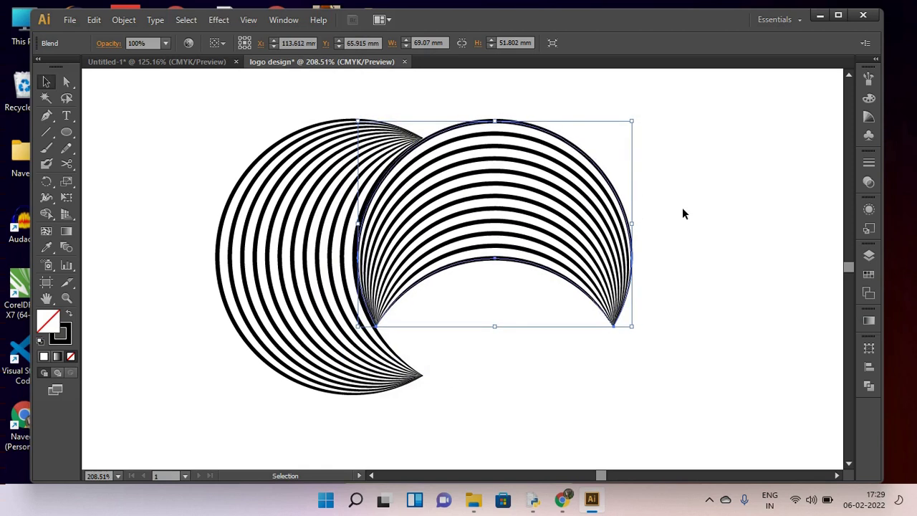
{"action": "left_click", "coordinate": [682, 210]}
{"action": "scroll", "coordinate": [673, 237], "scroll_direction": "down", "scroll_amount": 1}
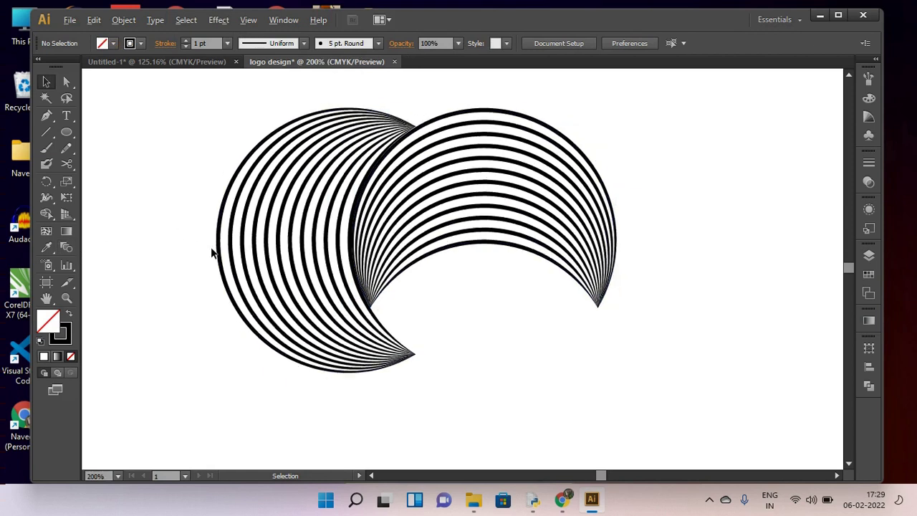
- Select both crescents and Alt-drag a copy of the pair downward
{"action": "scroll", "coordinate": [213, 250], "scroll_direction": "down", "scroll_amount": 4}
{"action": "scroll", "coordinate": [213, 251], "scroll_direction": "up", "scroll_amount": 1}
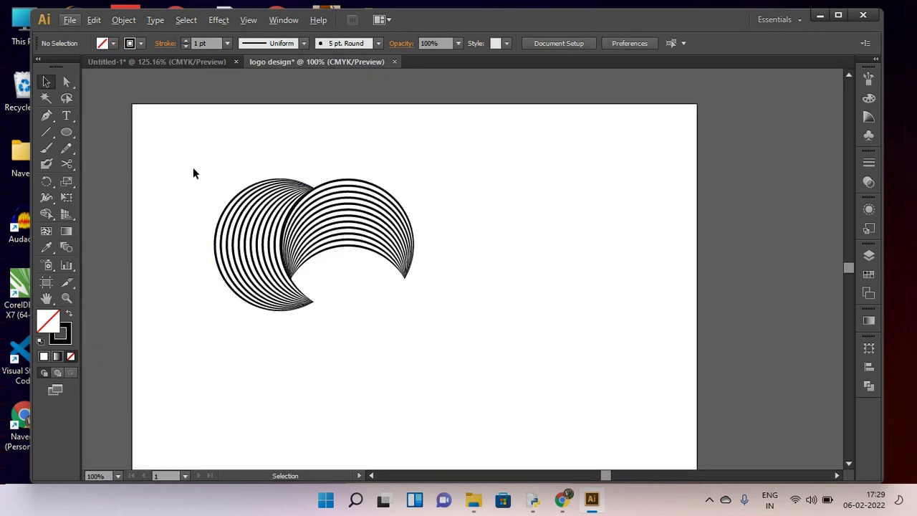
{"action": "left_click_drag", "start_coordinate": [162, 146], "coordinate": [492, 382]}
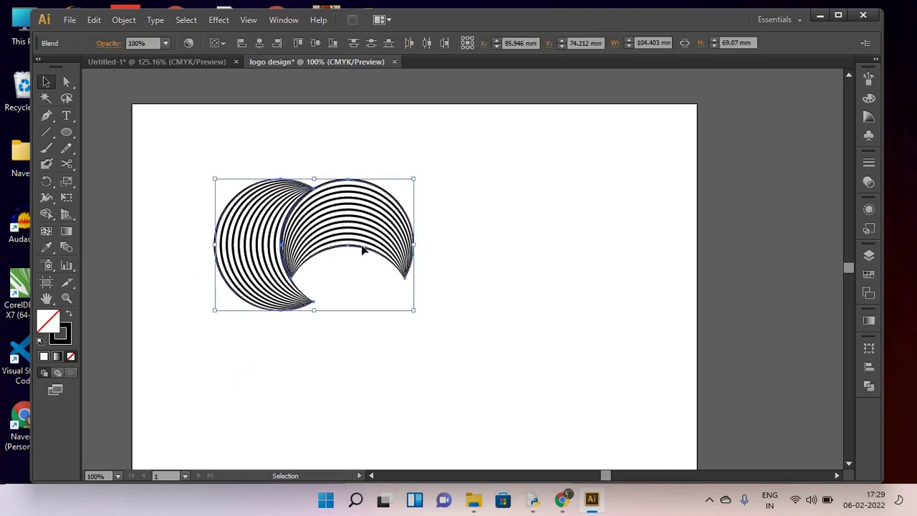
{"action": "left_click_drag", "start_coordinate": [356, 249], "coordinate": [362, 393]}
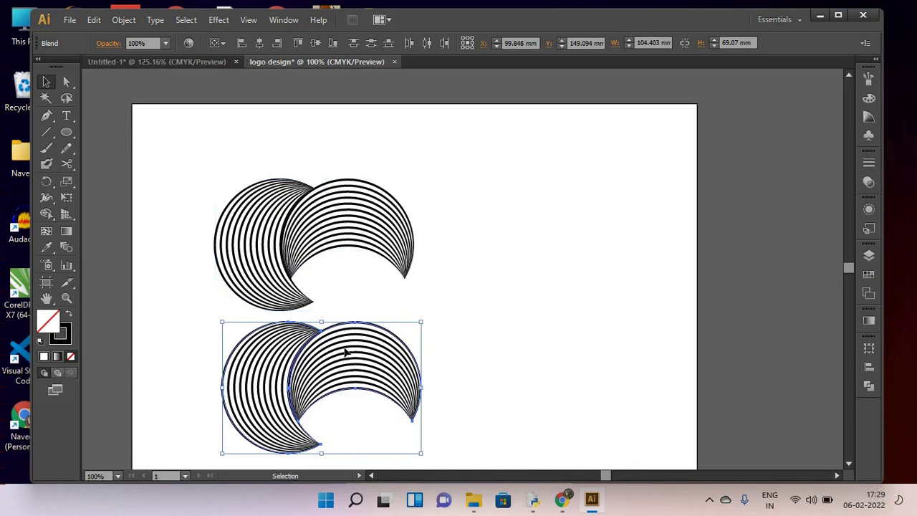
- Rotate the copied pair 180° and move it up to interlock beneath the top pair
{"action": "left_click_drag", "start_coordinate": [424, 320], "coordinate": [315, 445]}
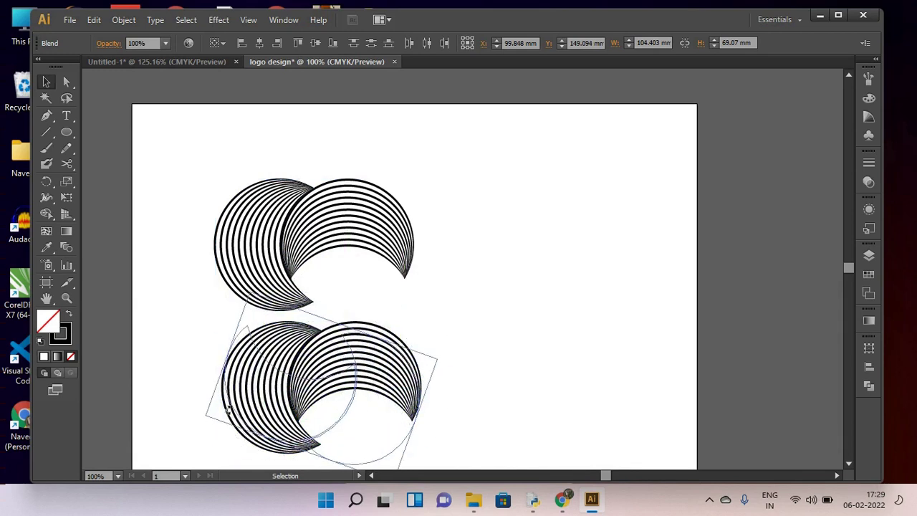
{"action": "left_click_drag", "start_coordinate": [316, 445], "coordinate": [245, 425]}
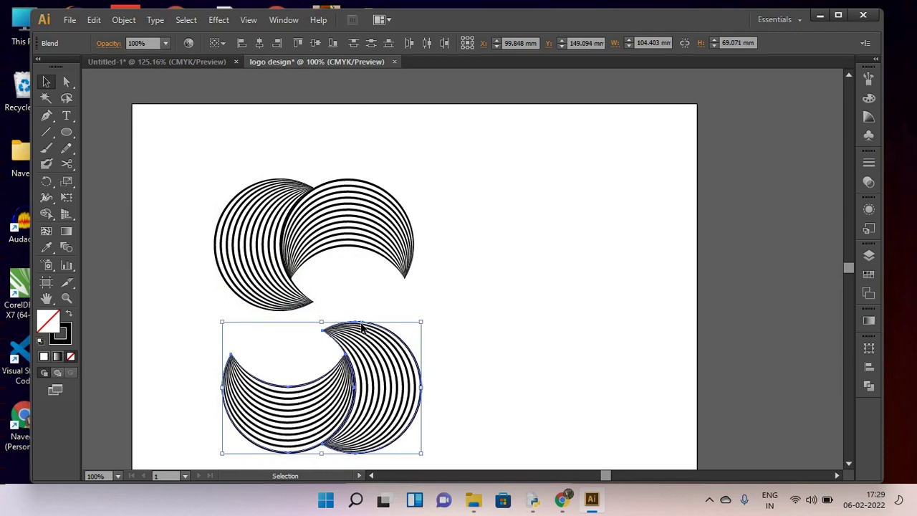
{"action": "left_click_drag", "start_coordinate": [362, 327], "coordinate": [353, 256]}
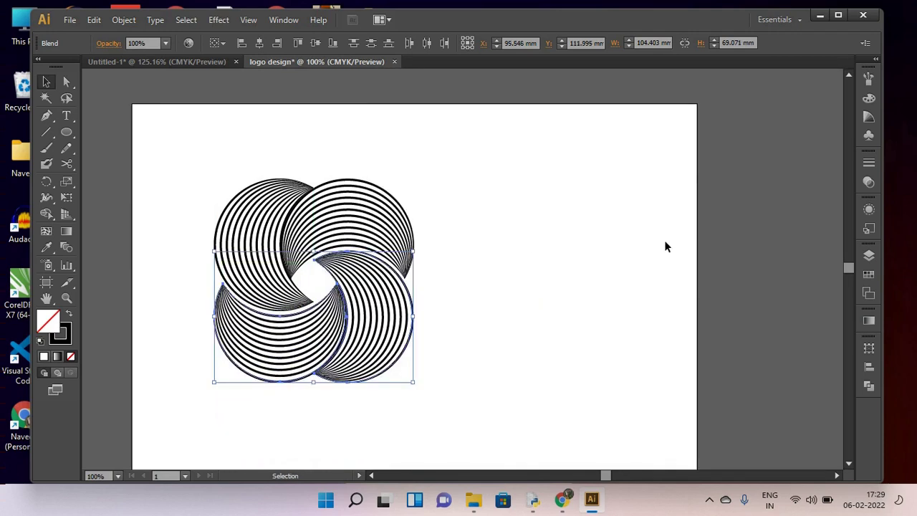
{"action": "key", "text": "Up"}
{"action": "key", "text": "Up"}
{"action": "key", "text": "Up"}
{"action": "key", "text": "Up"}
{"action": "key", "text": "Up"}
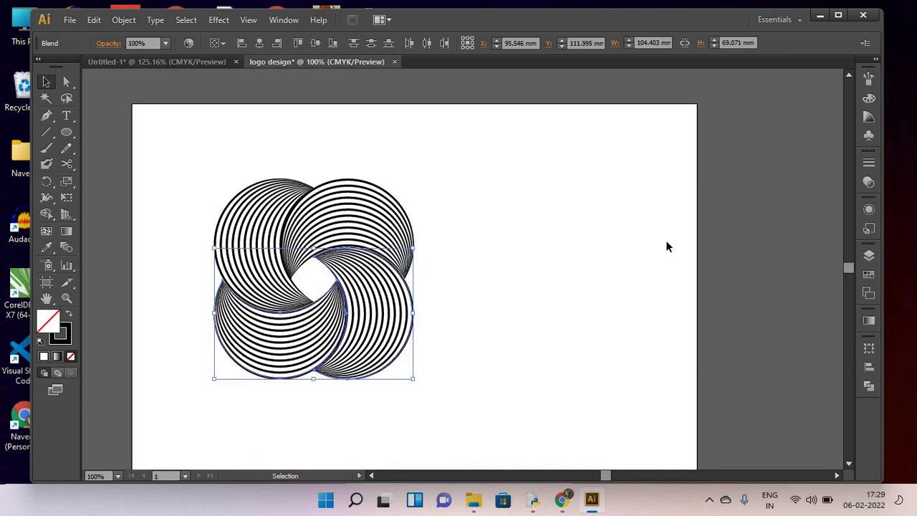
{"action": "key", "text": "Up"}
{"action": "key", "text": "Up"}
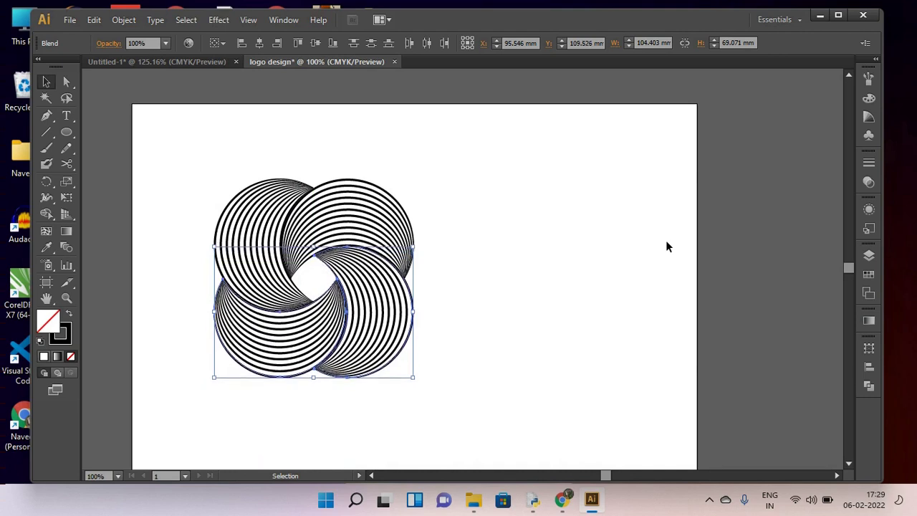
- Rotate all four crescents 45° together, then zoom in so the logo fills the view
{"action": "left_click", "coordinate": [549, 308]}
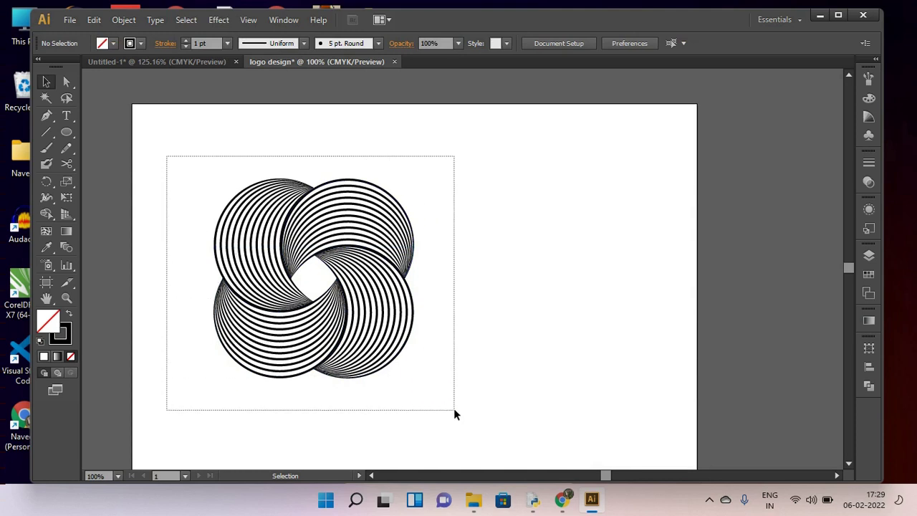
{"action": "left_click_drag", "start_coordinate": [166, 156], "coordinate": [454, 410]}
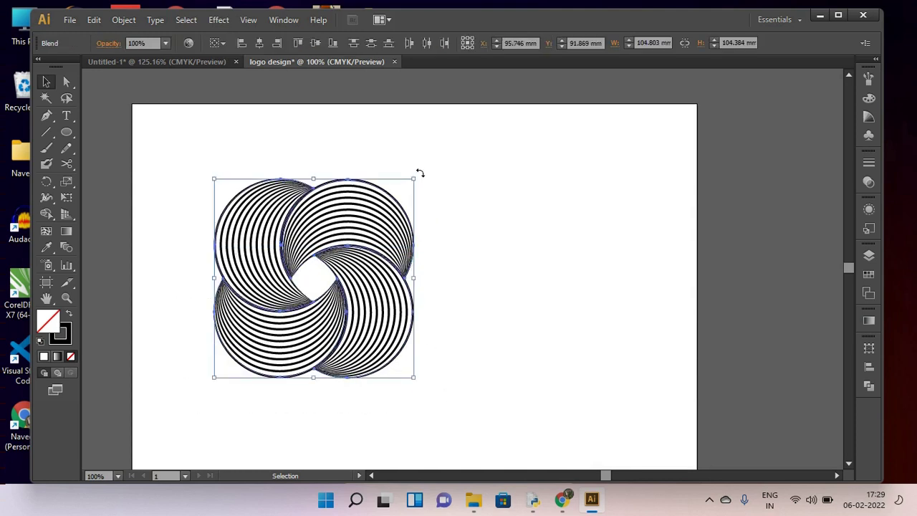
{"action": "mouse_move", "coordinate": [420, 174]}
{"action": "left_mouse_down"}
{"action": "mouse_move", "coordinate": [470, 237]}
{"action": "mouse_move", "coordinate": [520, 236]}
{"action": "left_mouse_up"}
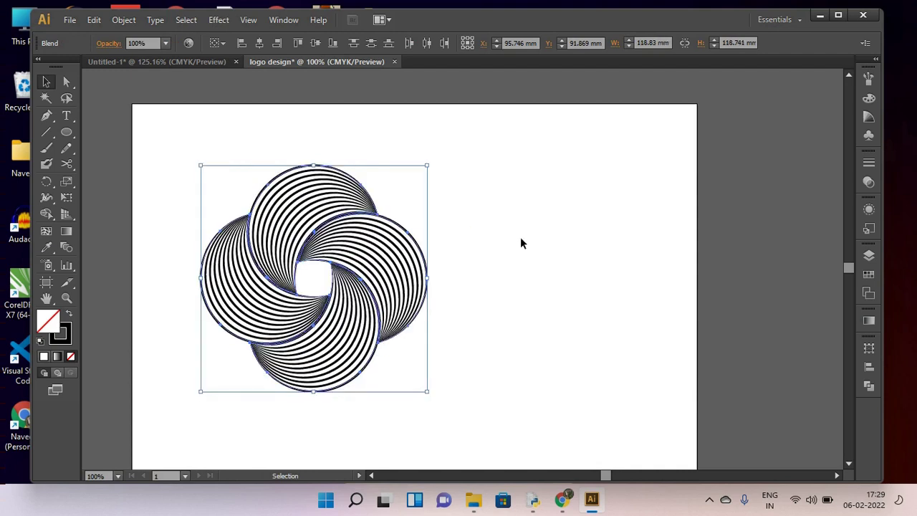
{"action": "left_click", "coordinate": [187, 198]}
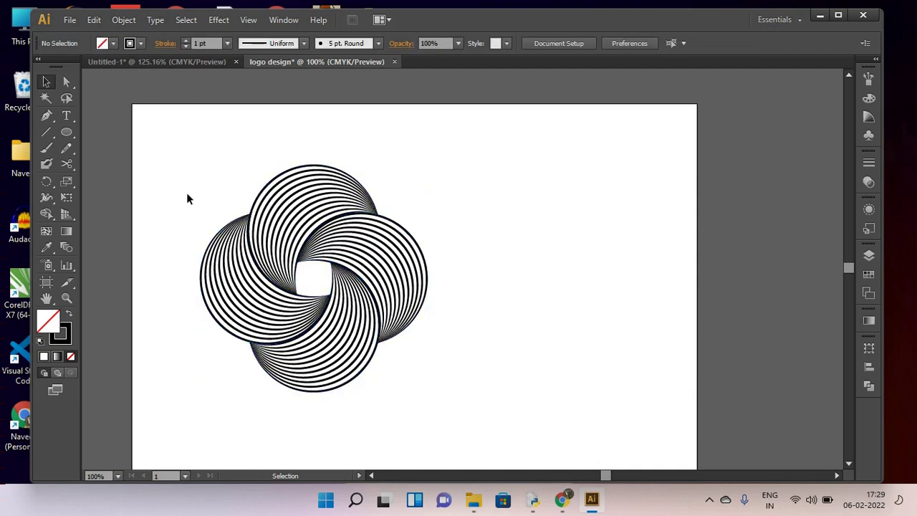
{"action": "left_click", "coordinate": [66, 299]}
{"action": "left_click_drag", "start_coordinate": [164, 158], "coordinate": [449, 422]}
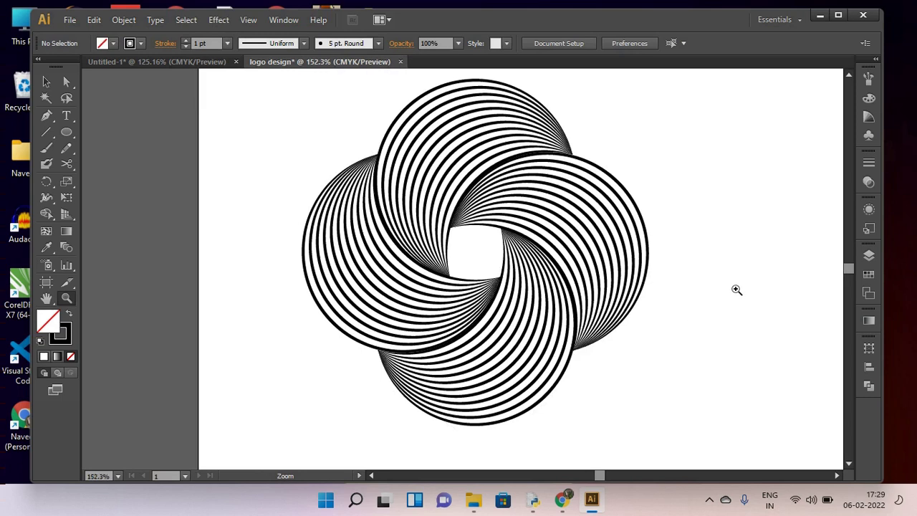